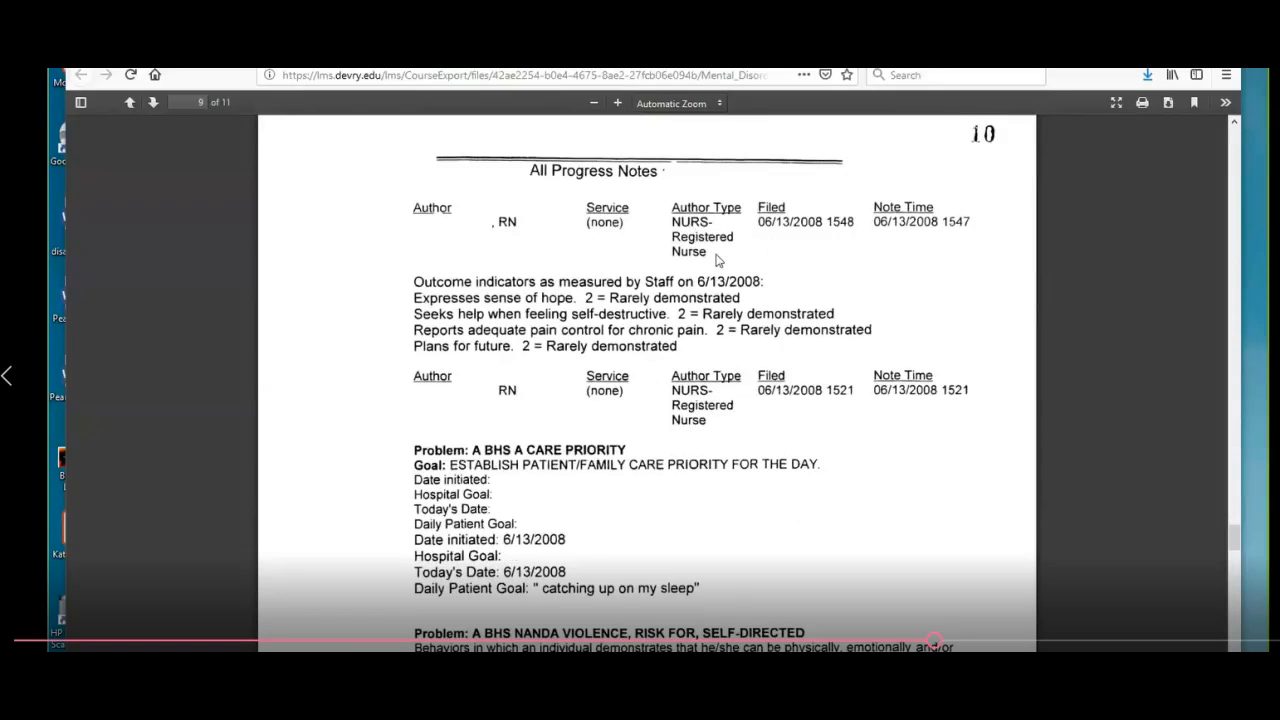
Step: Read through the remaining nursing progress notes in the patient record, ending with the BHS Discharge Note
{"action": "scroll", "coordinate": [714, 280], "scroll_direction": "down", "scroll_amount": 4}
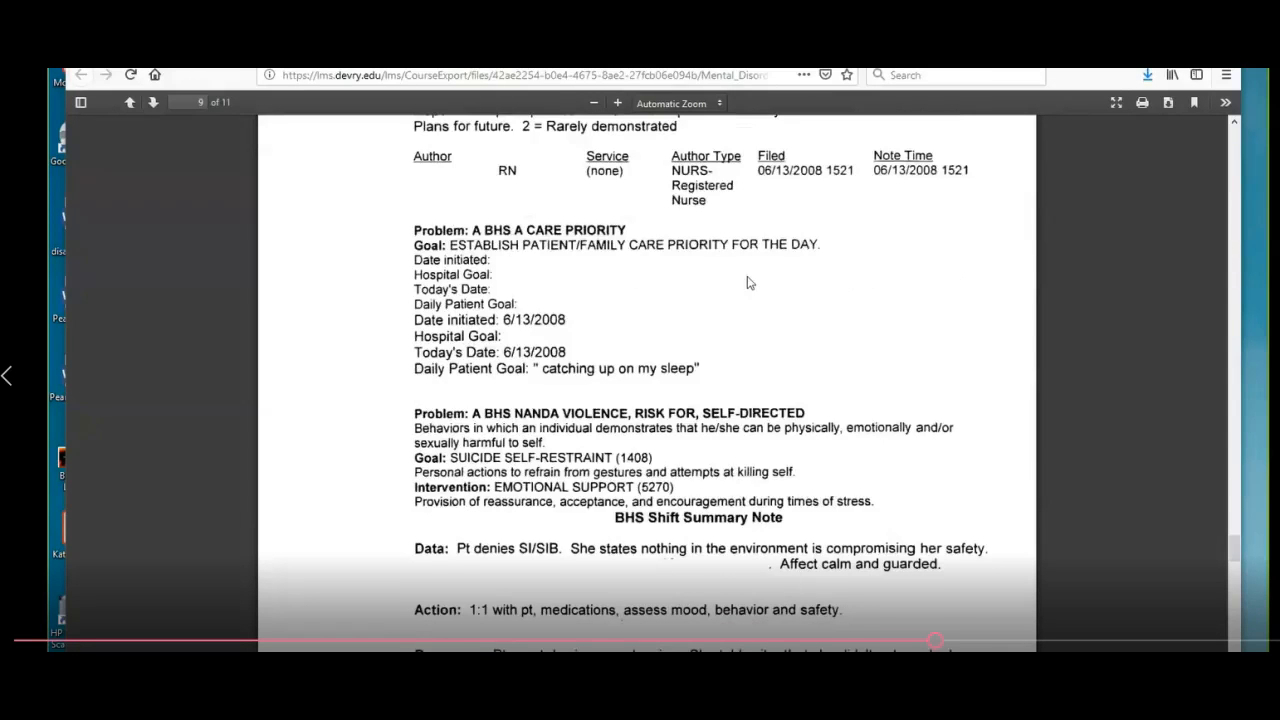
{"action": "scroll", "coordinate": [748, 284], "scroll_direction": "down", "scroll_amount": 2}
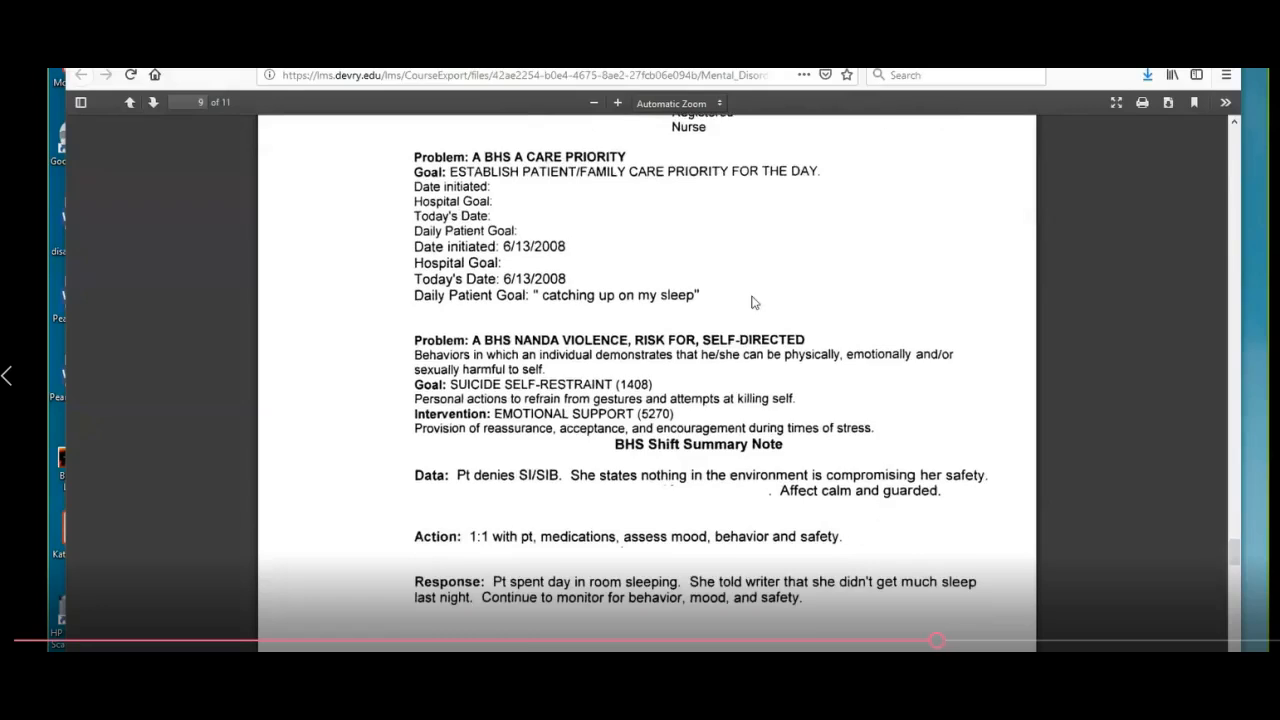
{"action": "scroll", "coordinate": [751, 300], "scroll_direction": "down", "scroll_amount": 8}
{"action": "scroll", "coordinate": [753, 302], "scroll_direction": "down", "scroll_amount": 20}
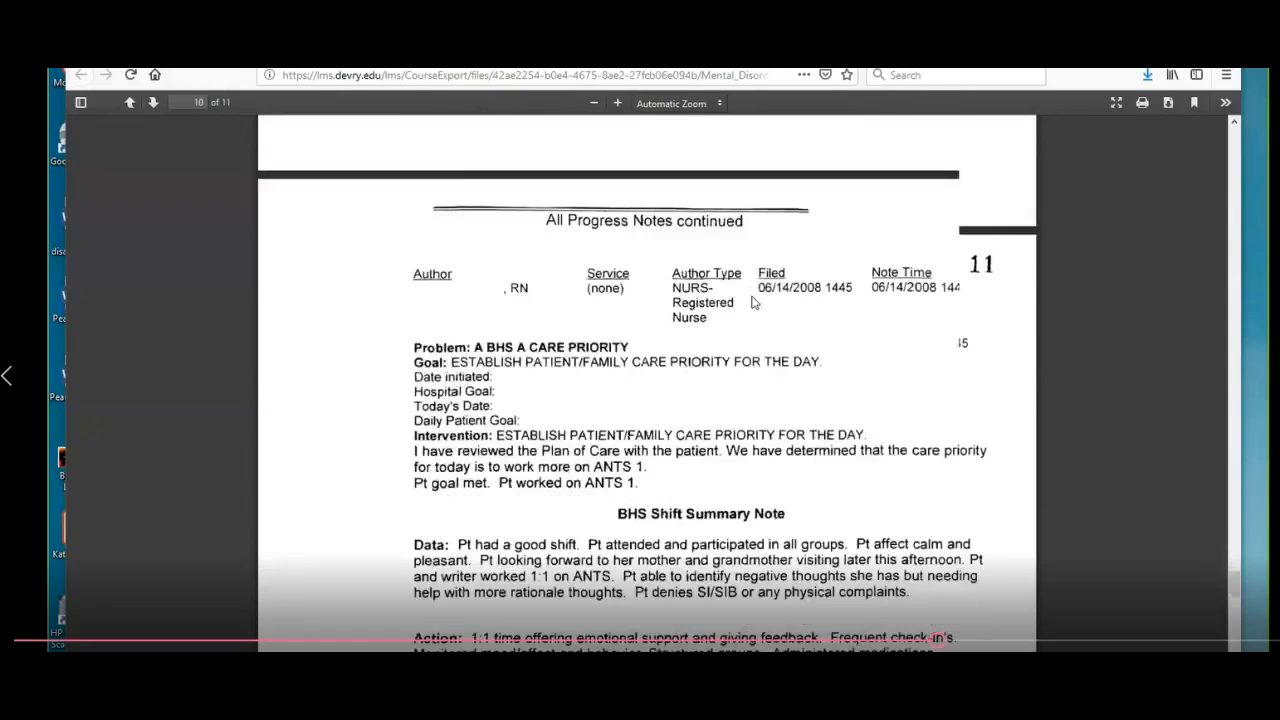
{"action": "scroll", "coordinate": [753, 302], "scroll_direction": "down", "scroll_amount": 10}
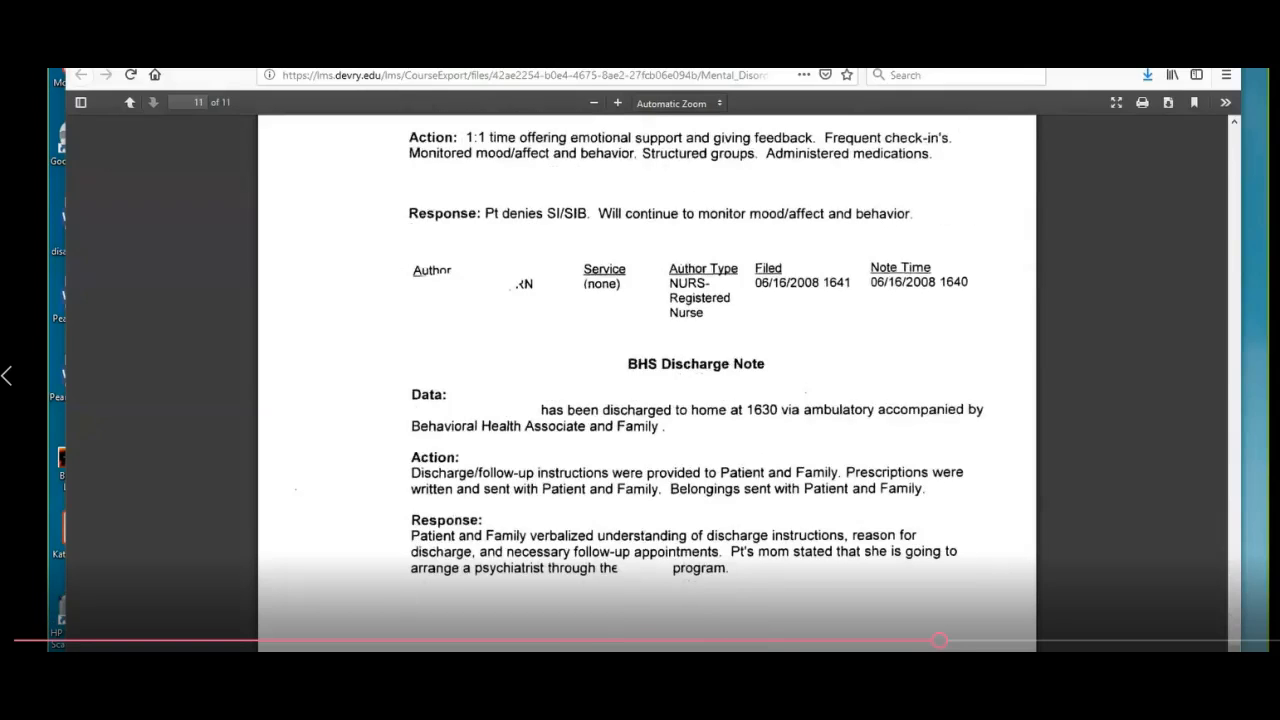
Step: Return to the beginning of the record and review the discharge summary, including hospital course, diagnoses, discharge medications and follow-up
{"action": "left_click_drag", "start_coordinate": [1234, 644], "coordinate": [1219, 124]}
{"action": "scroll", "coordinate": [664, 404], "scroll_direction": "down", "scroll_amount": 3}
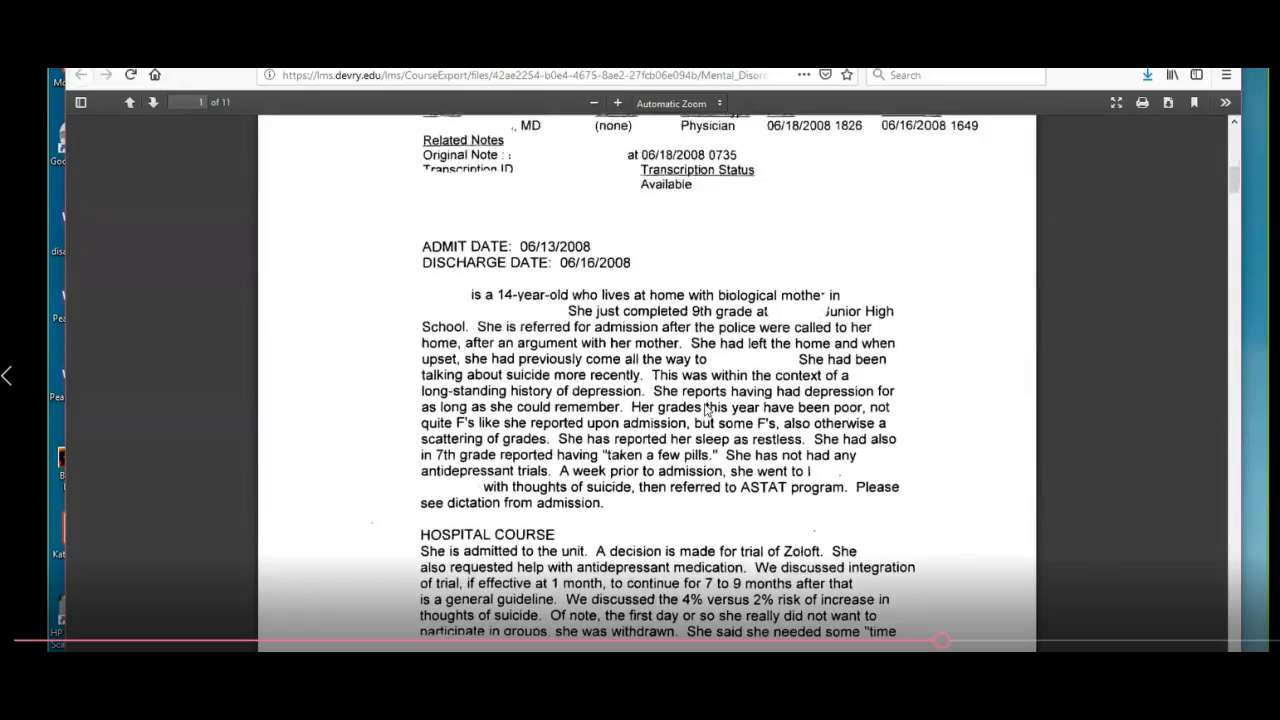
{"action": "scroll", "coordinate": [690, 395], "scroll_direction": "up", "scroll_amount": 5}
{"action": "scroll", "coordinate": [640, 280], "scroll_direction": "down", "scroll_amount": 5}
{"action": "scroll", "coordinate": [684, 414], "scroll_direction": "down", "scroll_amount": 3}
{"action": "scroll", "coordinate": [684, 414], "scroll_direction": "down", "scroll_amount": 15}
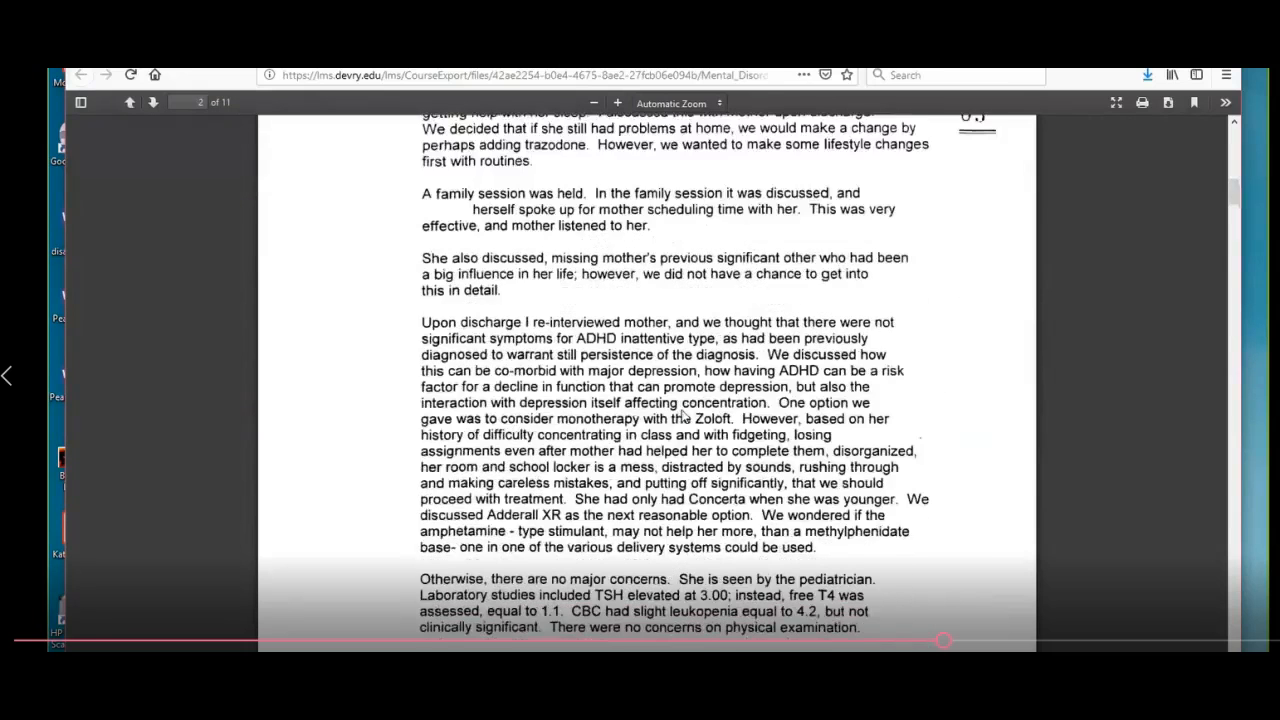
{"action": "scroll", "coordinate": [684, 414], "scroll_direction": "down", "scroll_amount": 4}
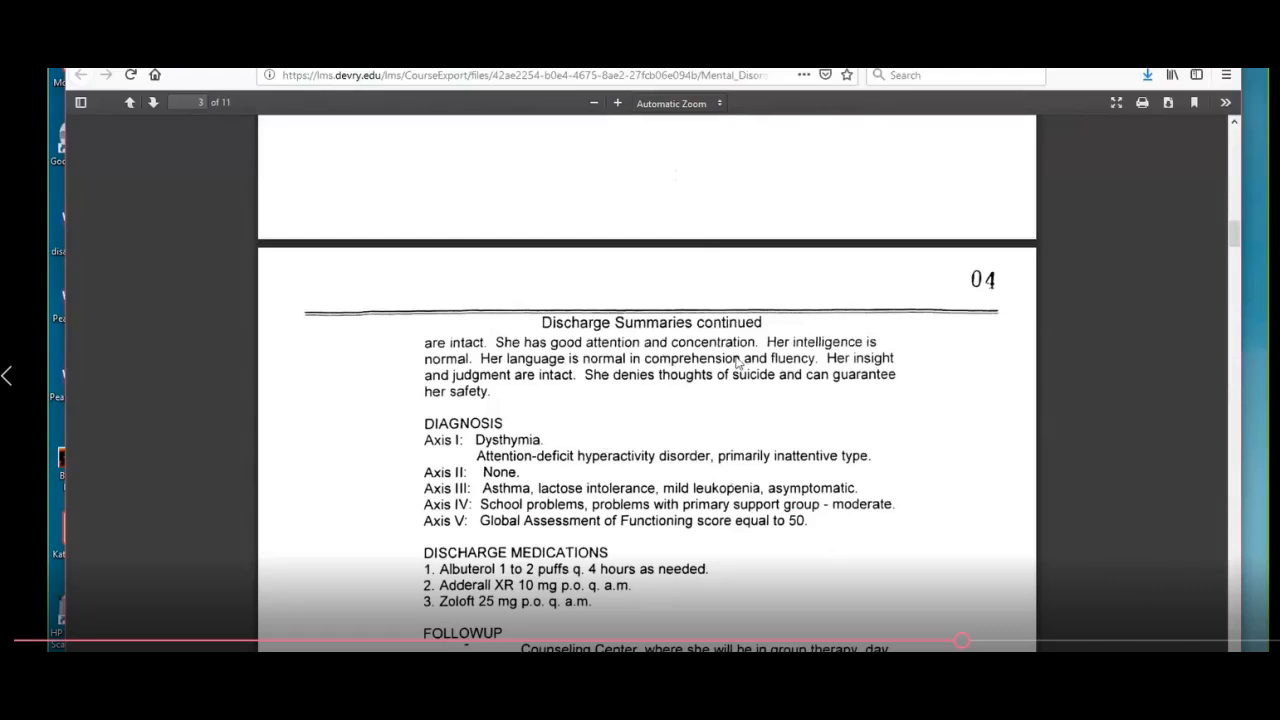
{"action": "scroll", "coordinate": [745, 380], "scroll_direction": "down", "scroll_amount": 3}
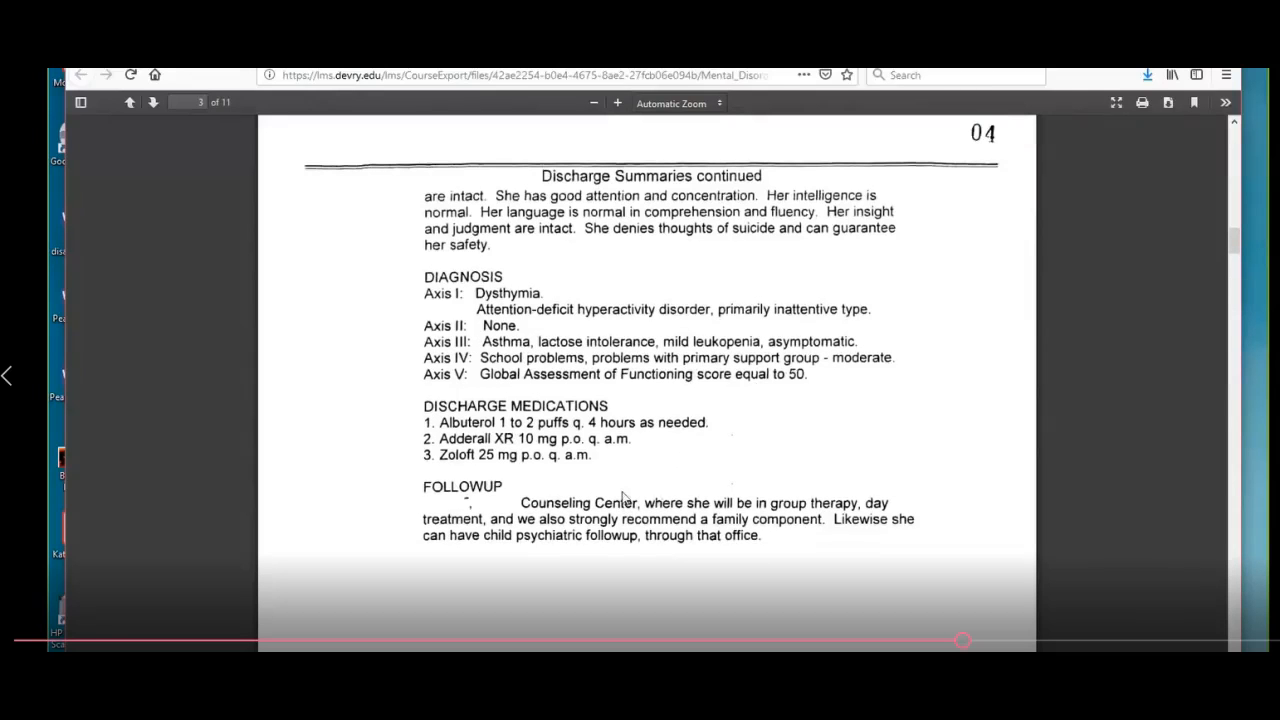
{"action": "scroll", "coordinate": [725, 510], "scroll_direction": "up", "scroll_amount": 14}
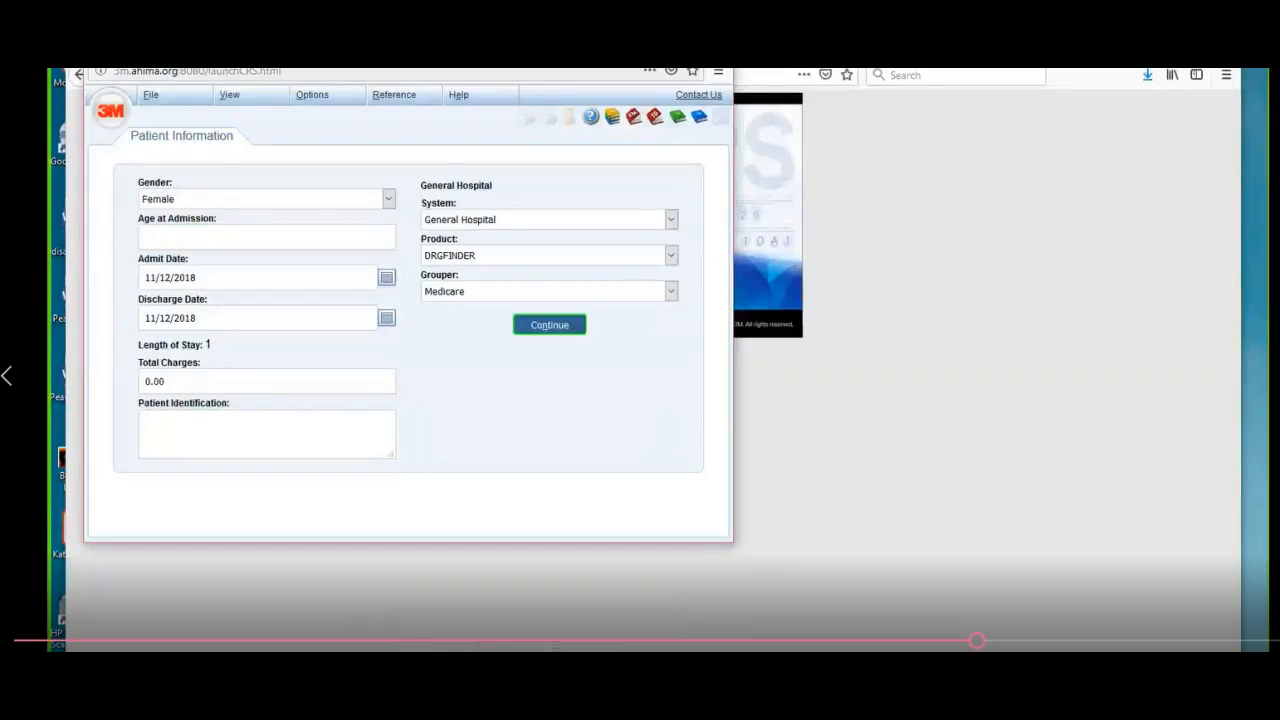
Step: In the 3M encoder, set the age at admission to 14, use the DRGFINDER product, and choose the Home, Self Care (UB-01) disposition
{"action": "left_click", "coordinate": [220, 232]}
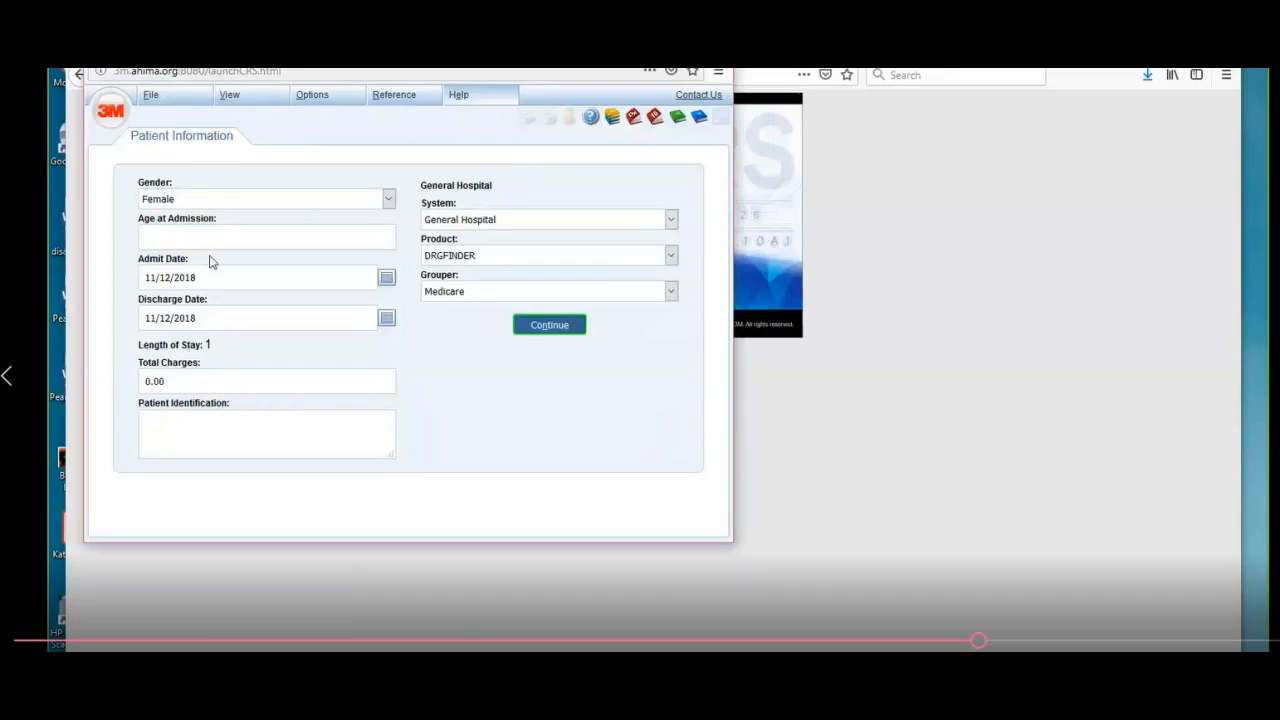
{"action": "type", "text": "14"}
{"action": "left_click", "coordinate": [514, 259]}
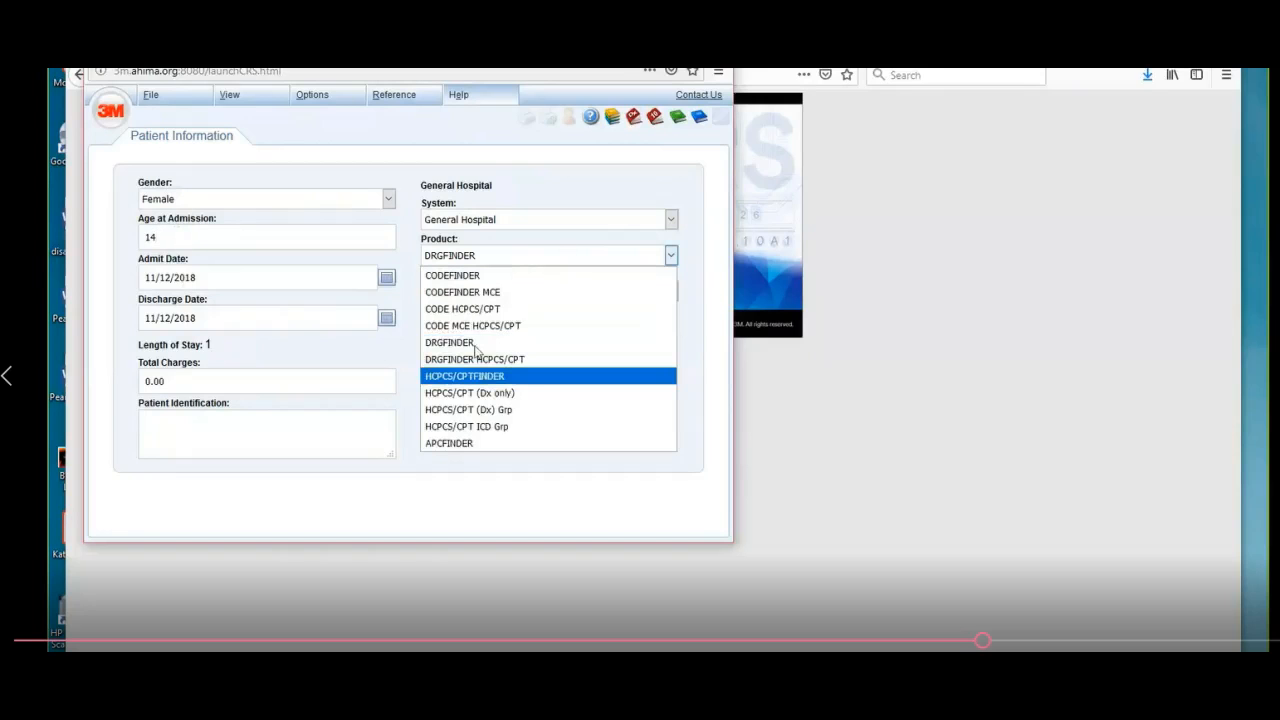
{"action": "left_click", "coordinate": [510, 342]}
{"action": "left_click", "coordinate": [556, 331]}
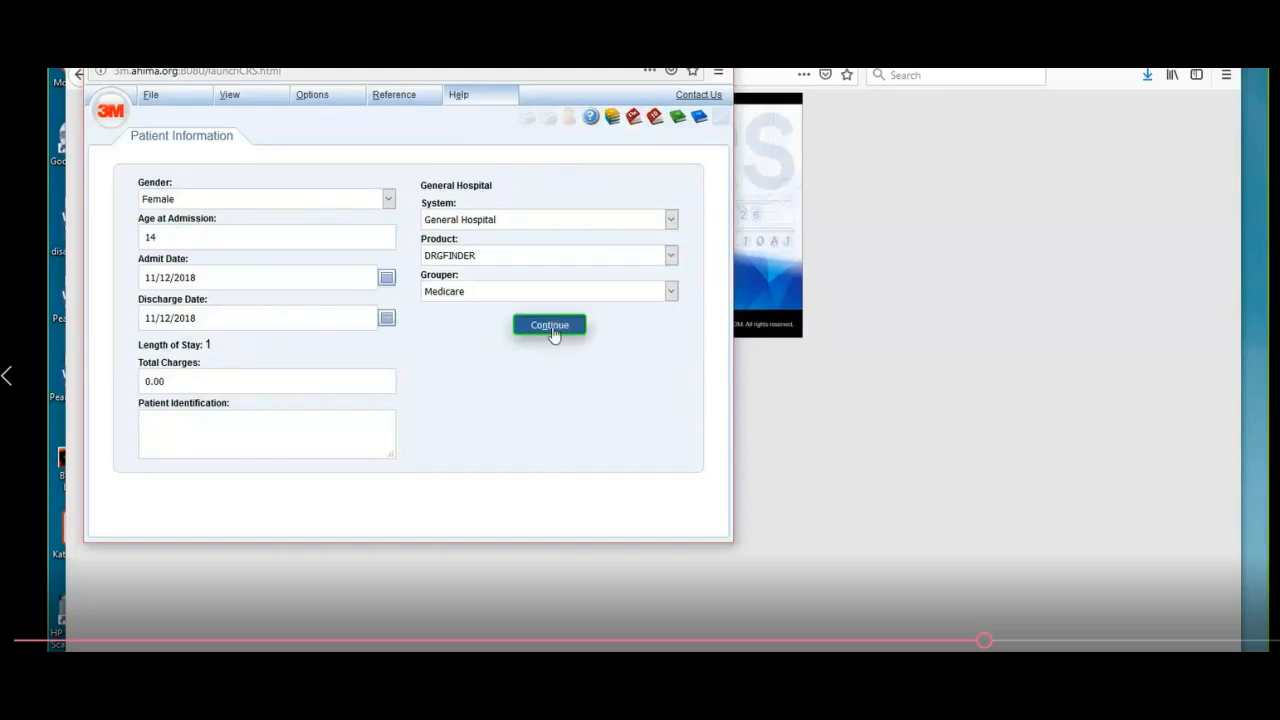
{"action": "left_click", "coordinate": [550, 326]}
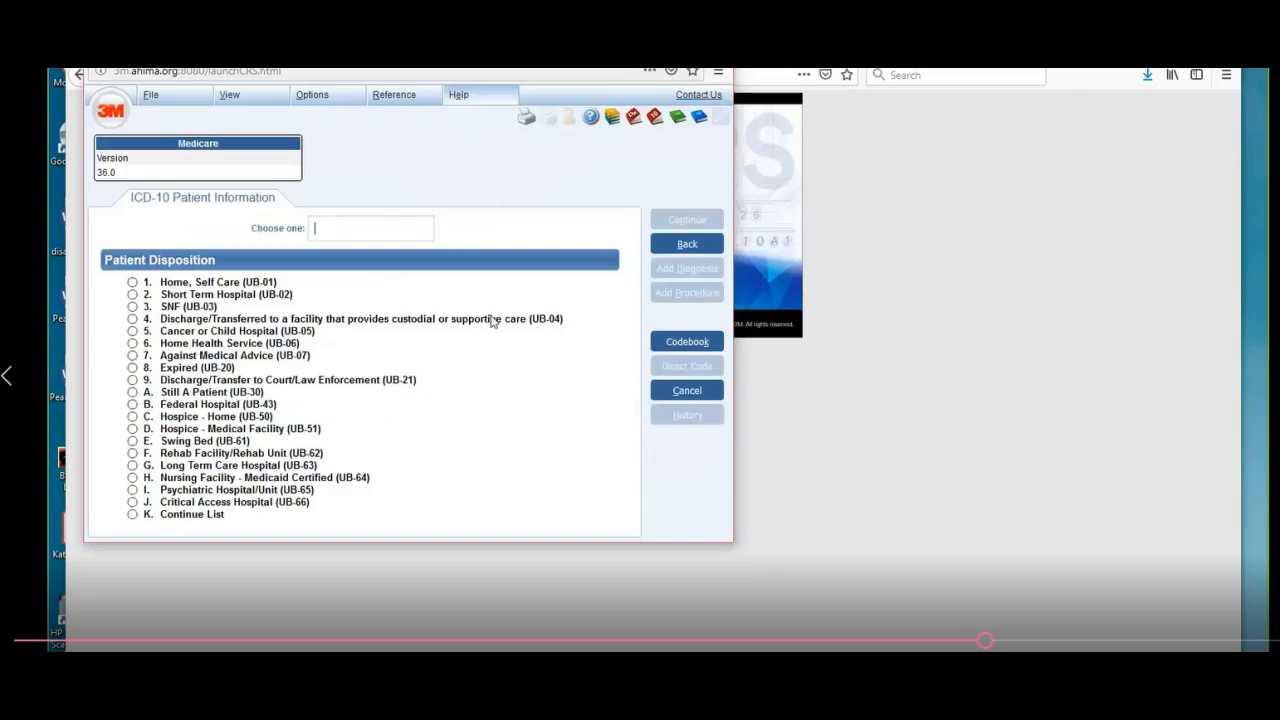
{"action": "left_click", "coordinate": [292, 284]}
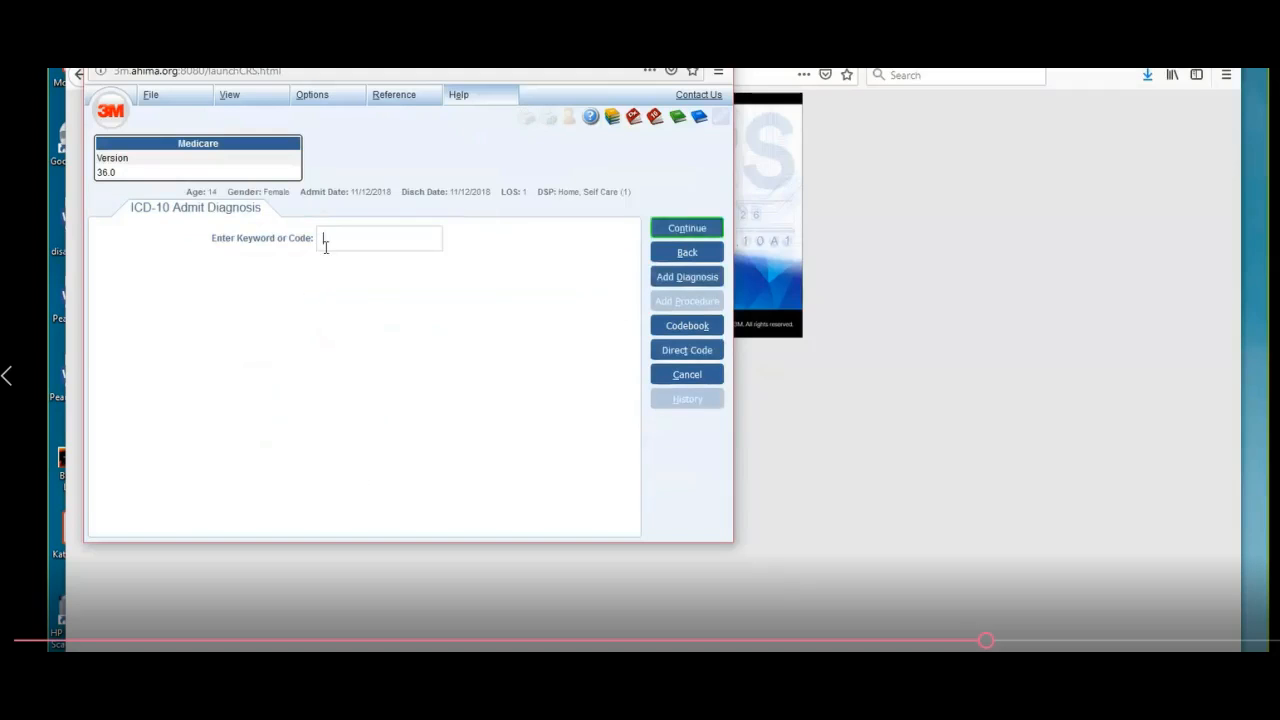
{"action": "type", "text": "asthma"}
{"action": "key", "text": "Return"}
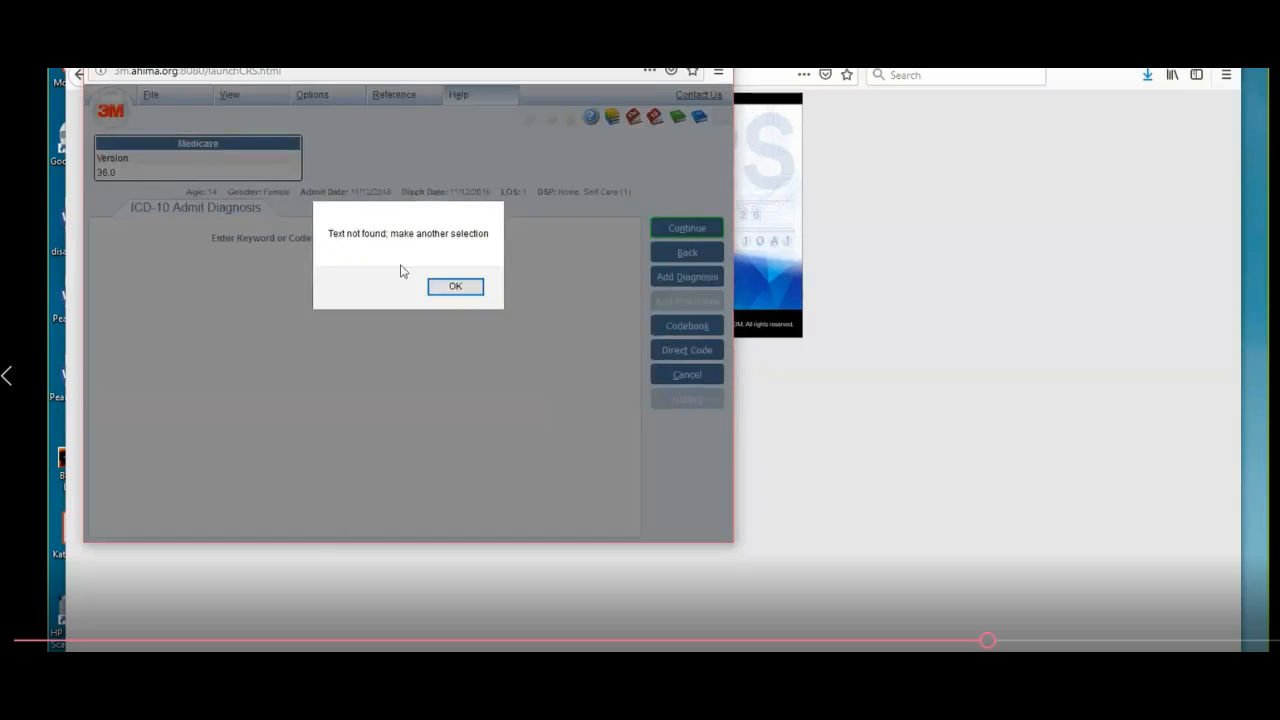
{"action": "left_click", "coordinate": [434, 286]}
Step: Search DYSTH and select Dysthymia as the admit diagnosis, and add F341 as the principal diagnosis
{"action": "type", "text": "DYSTSH"}
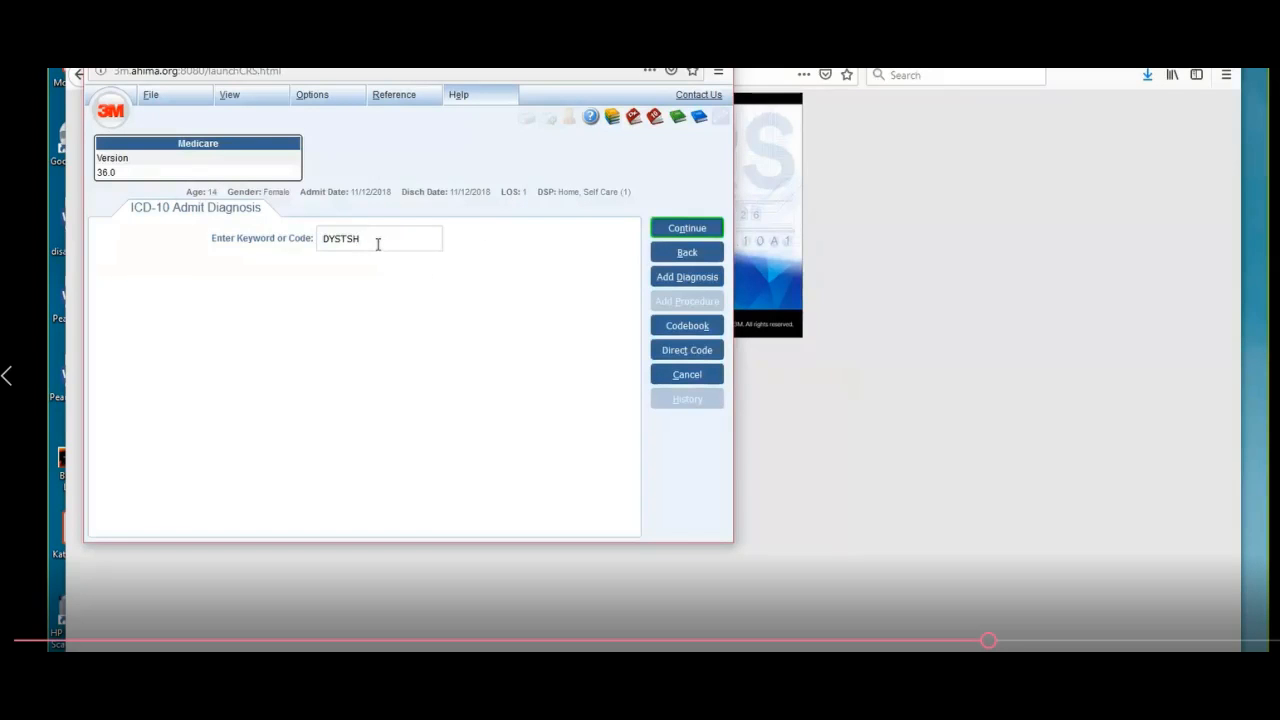
{"action": "key", "text": "BackSpace"}
{"action": "key", "text": "BackSpace"}
{"action": "type", "text": "H"}
{"action": "key", "text": "Return"}
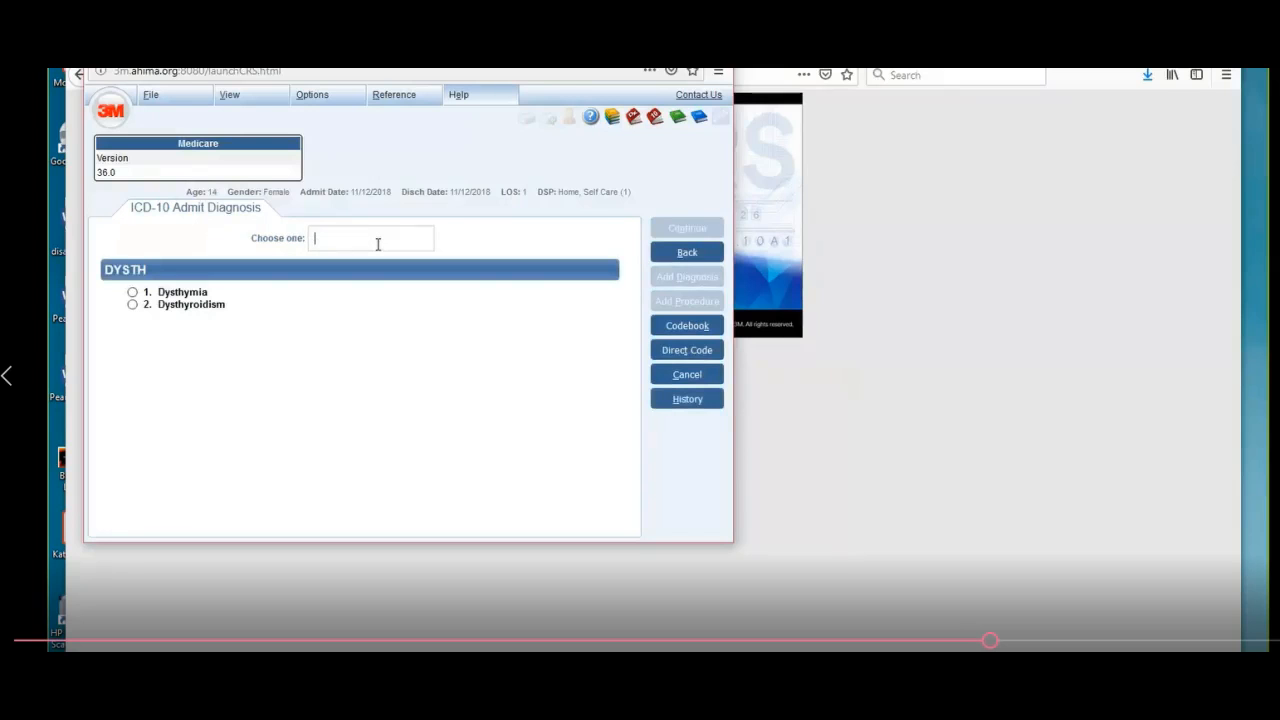
{"action": "type", "text": "1"}
{"action": "key", "text": "Return"}
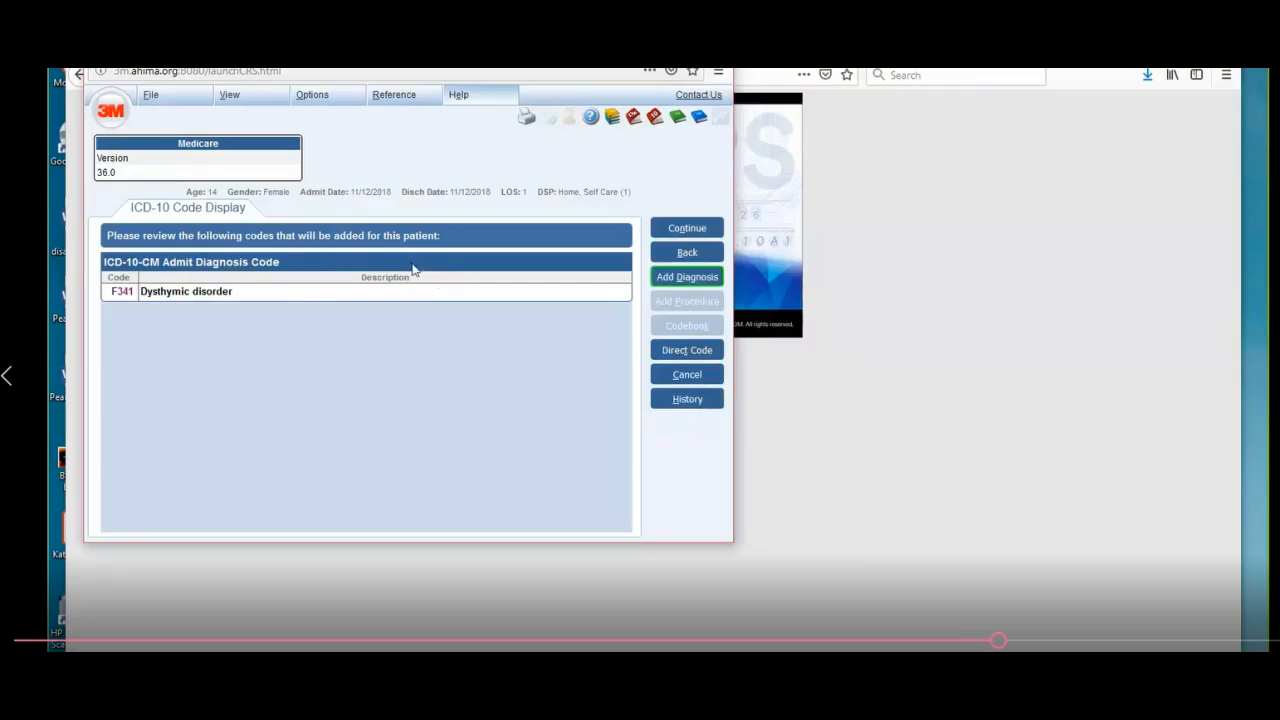
{"action": "left_click", "coordinate": [676, 284]}
{"action": "type", "text": "F341"}
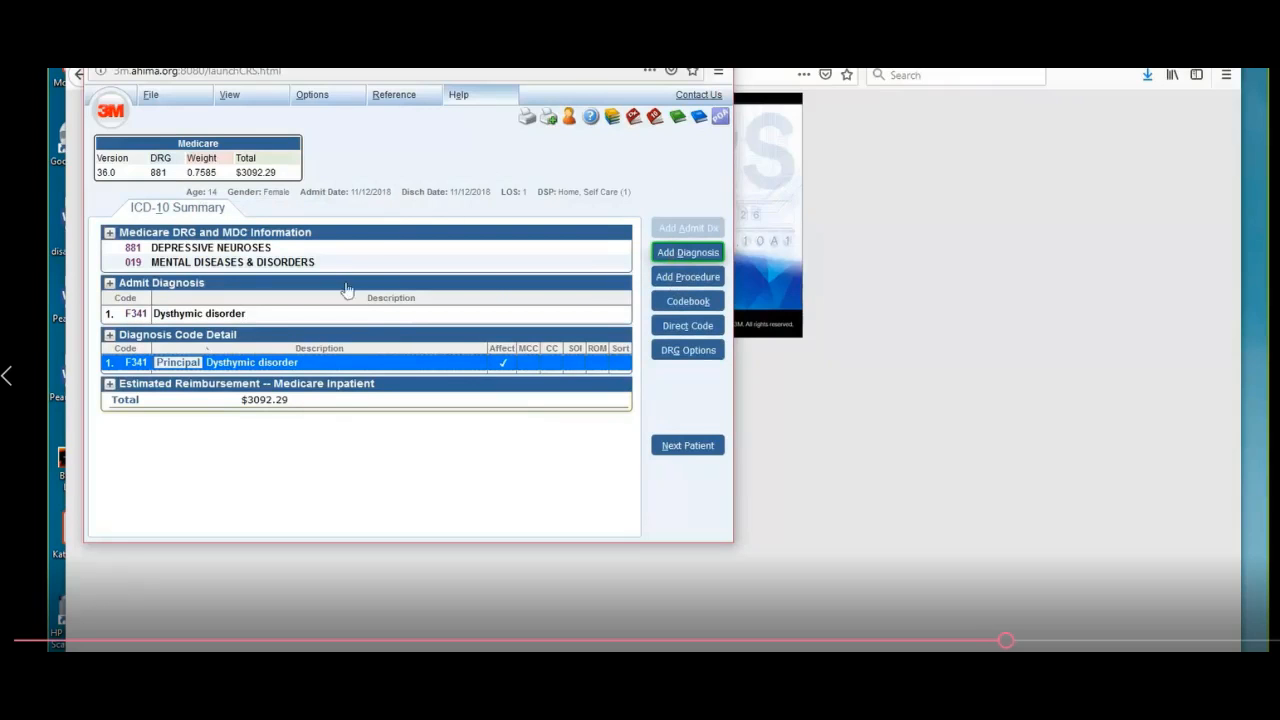
Step: Add another diagnosis by searching DEPR and specifying Depression (acute), Mental or psychological, Major, and Recurrent
{"action": "left_click", "coordinate": [694, 262]}
{"action": "type", "text": "D"}
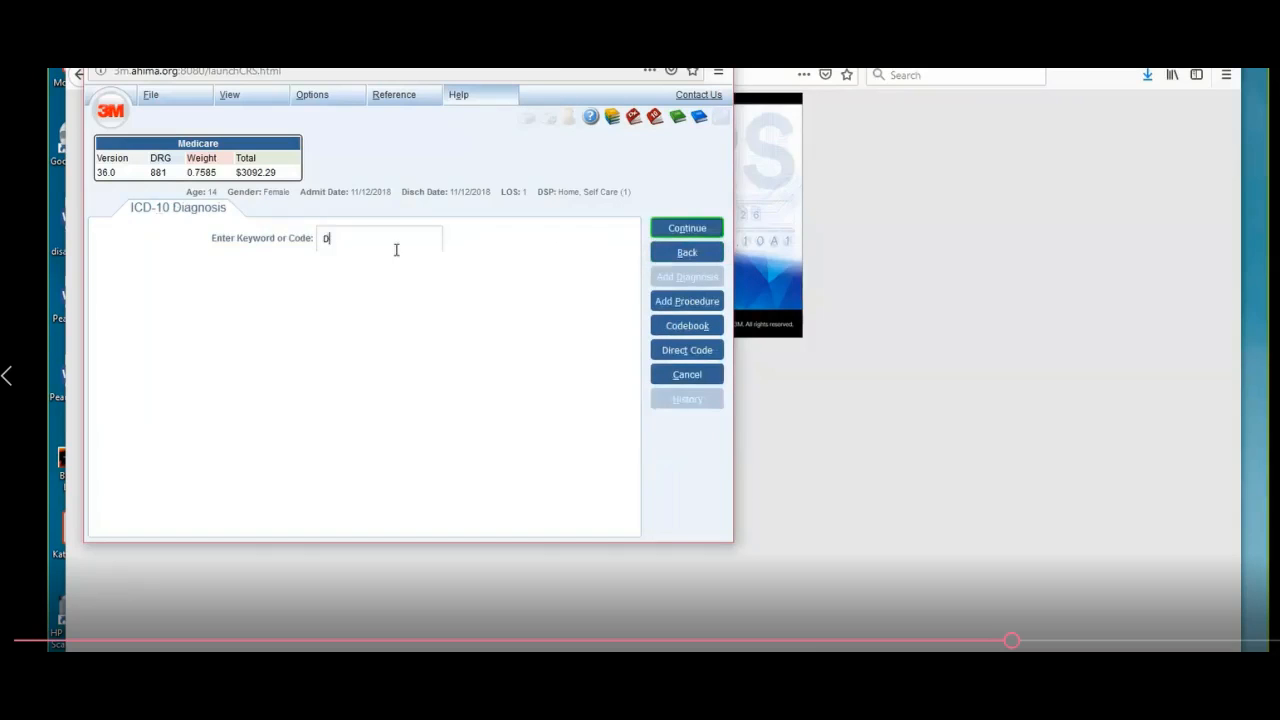
{"action": "type", "text": "EPR"}
{"action": "key", "text": "Return"}
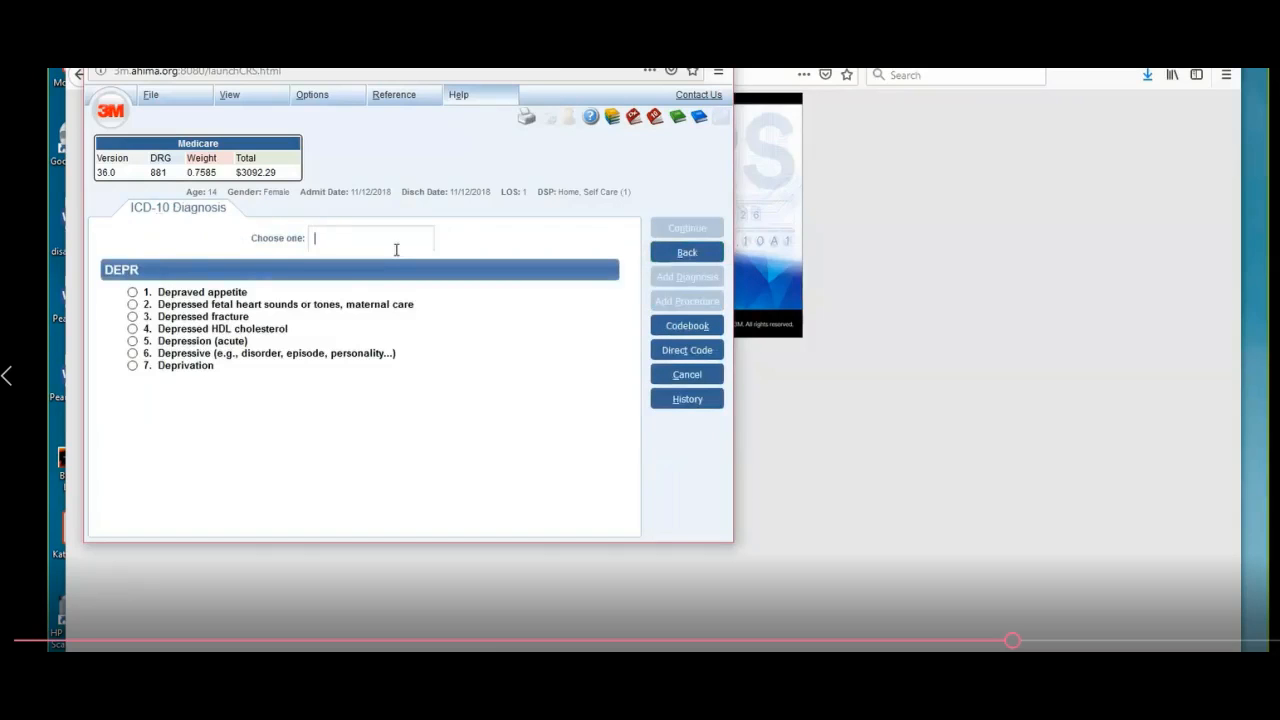
{"action": "type", "text": "5"}
{"action": "key", "text": "Return"}
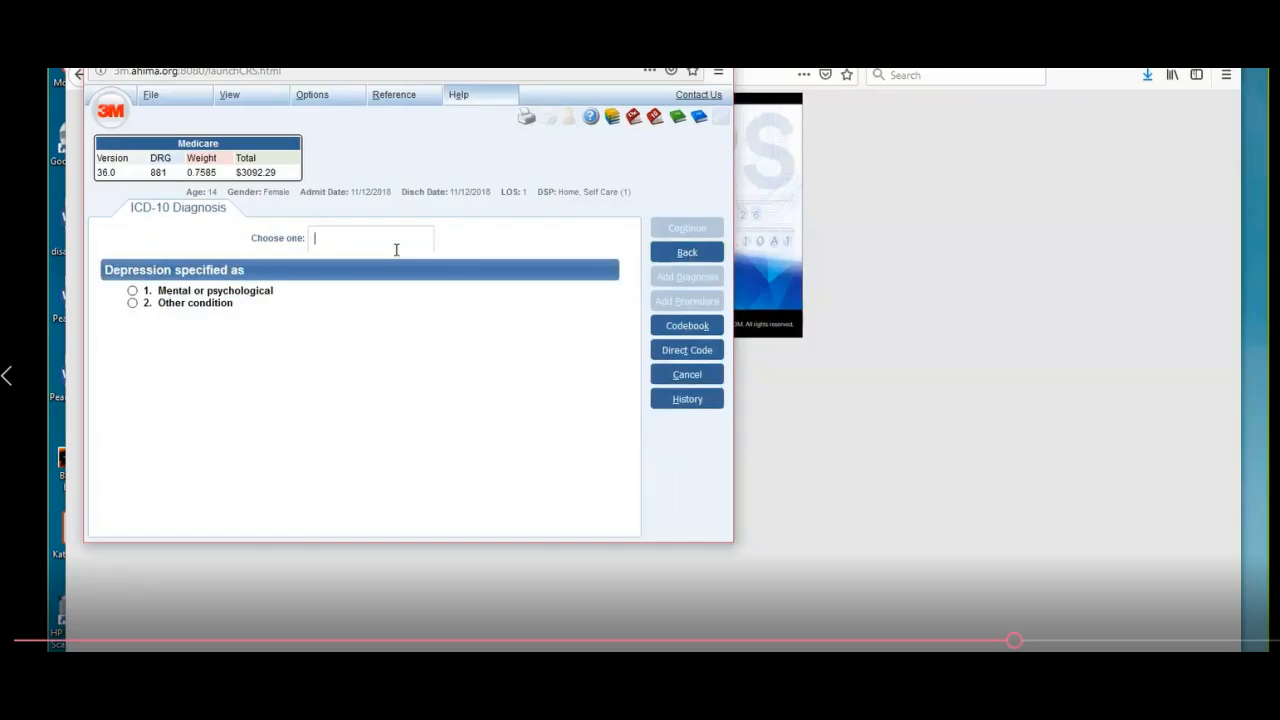
{"action": "type", "text": "1"}
{"action": "key", "text": "Return"}
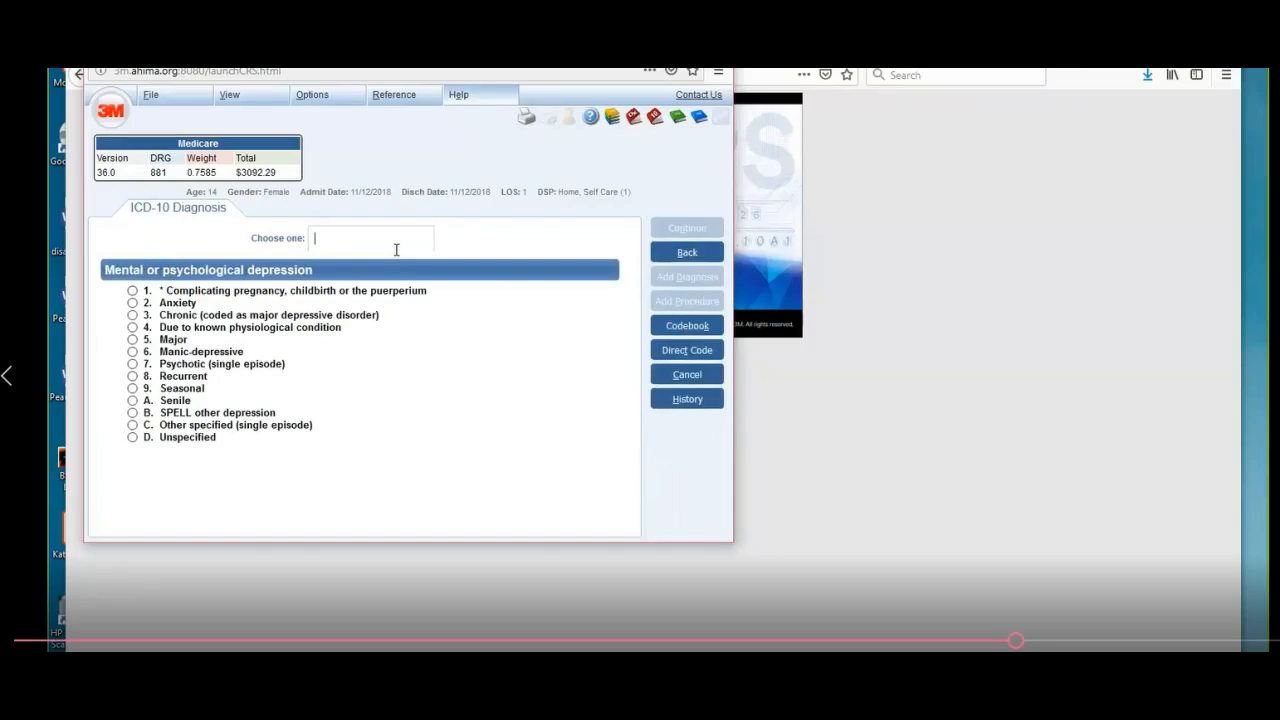
{"action": "type", "text": "5"}
{"action": "key", "text": "Return"}
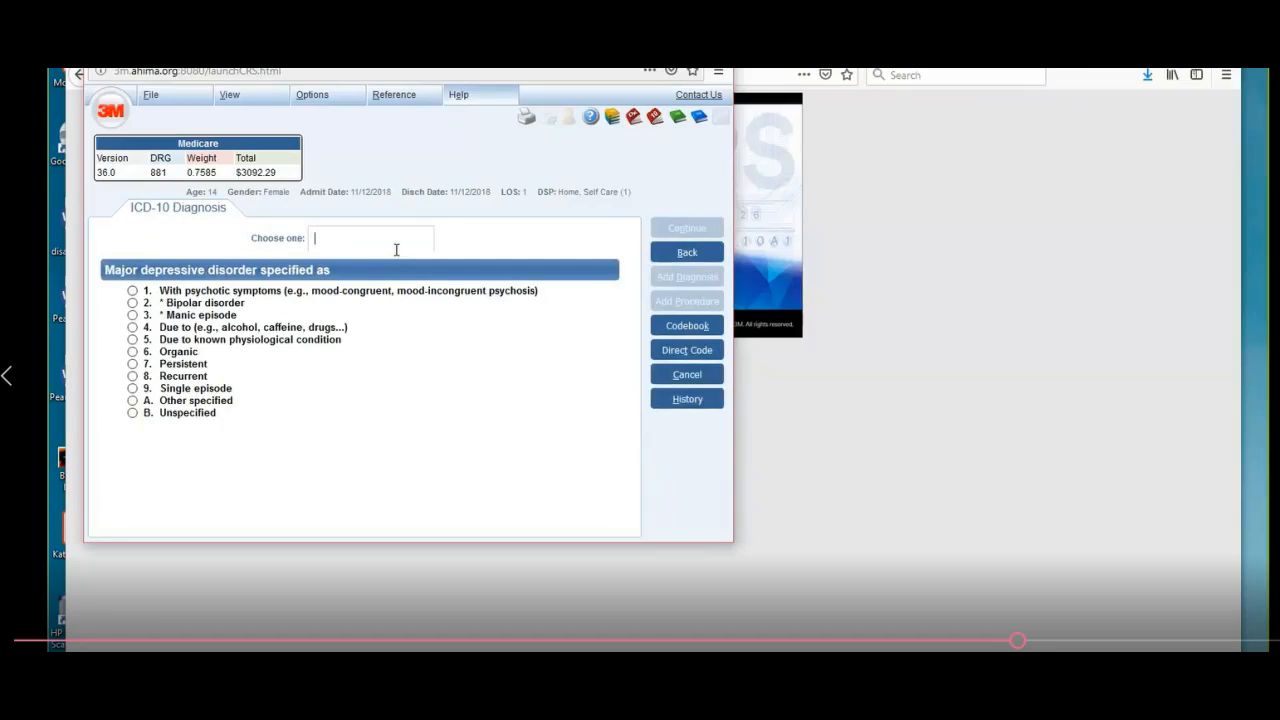
{"action": "type", "text": "8"}
{"action": "key", "text": "Return"}
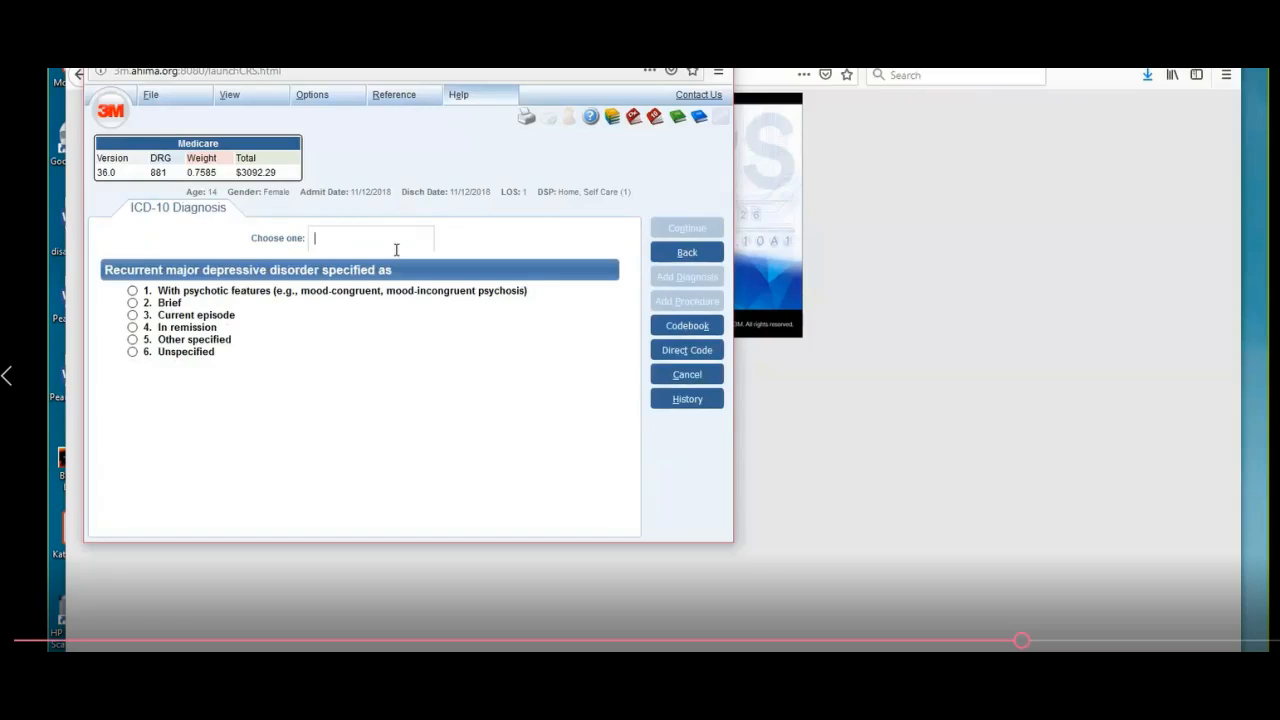
Step: Try the Unspecified and Other specified options for recurrent major depressive disorder, going back to the option list after each
{"action": "type", "text": "6"}
{"action": "key", "text": "Return"}
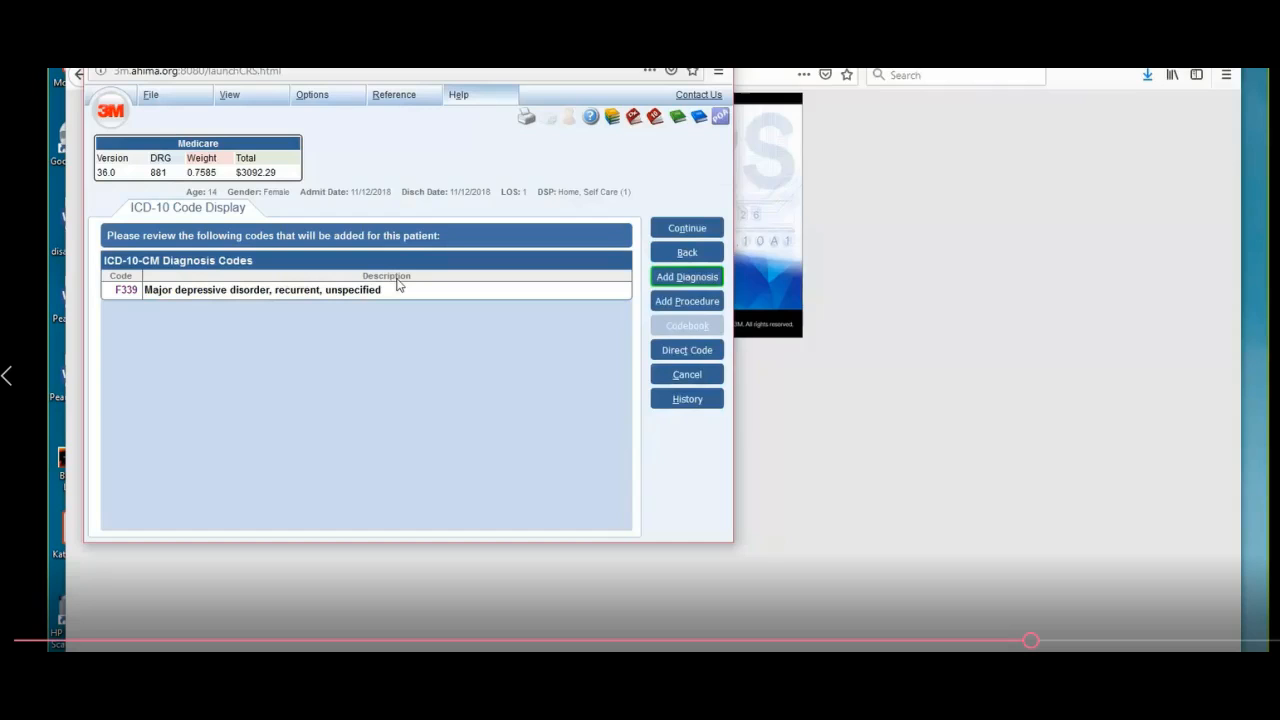
{"action": "key", "text": "BackSpace"}
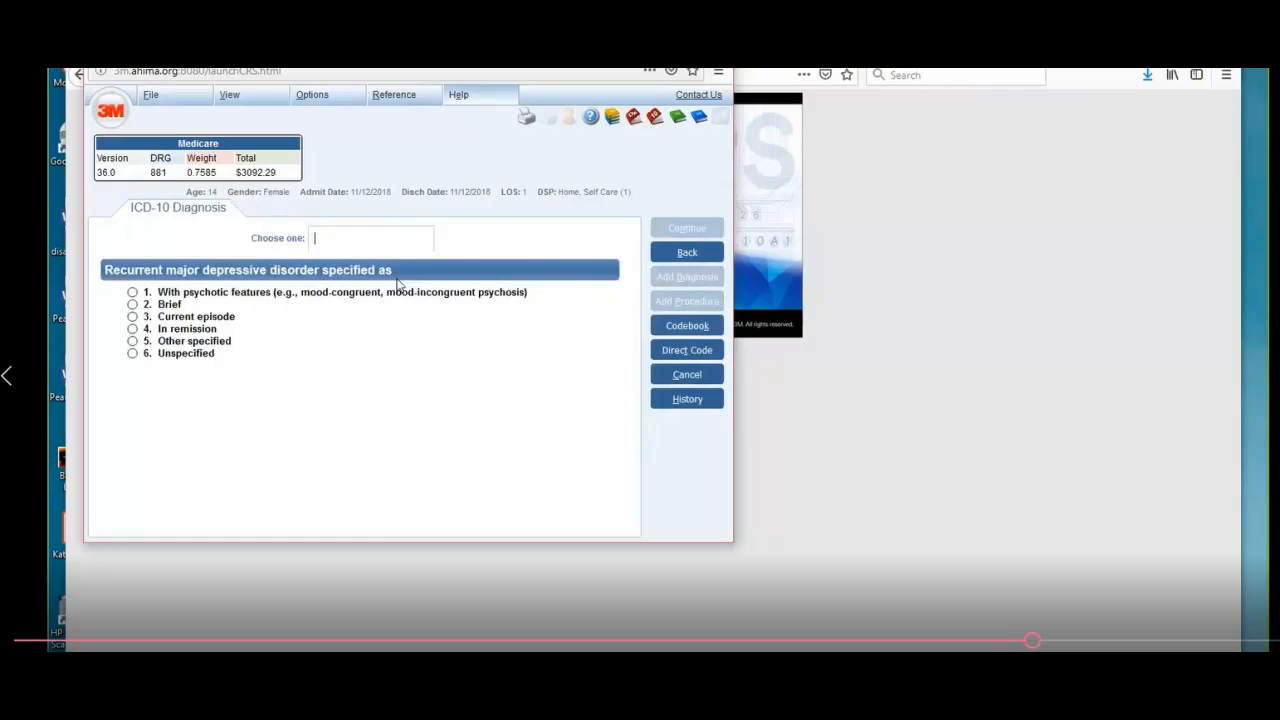
{"action": "left_click", "coordinate": [130, 354]}
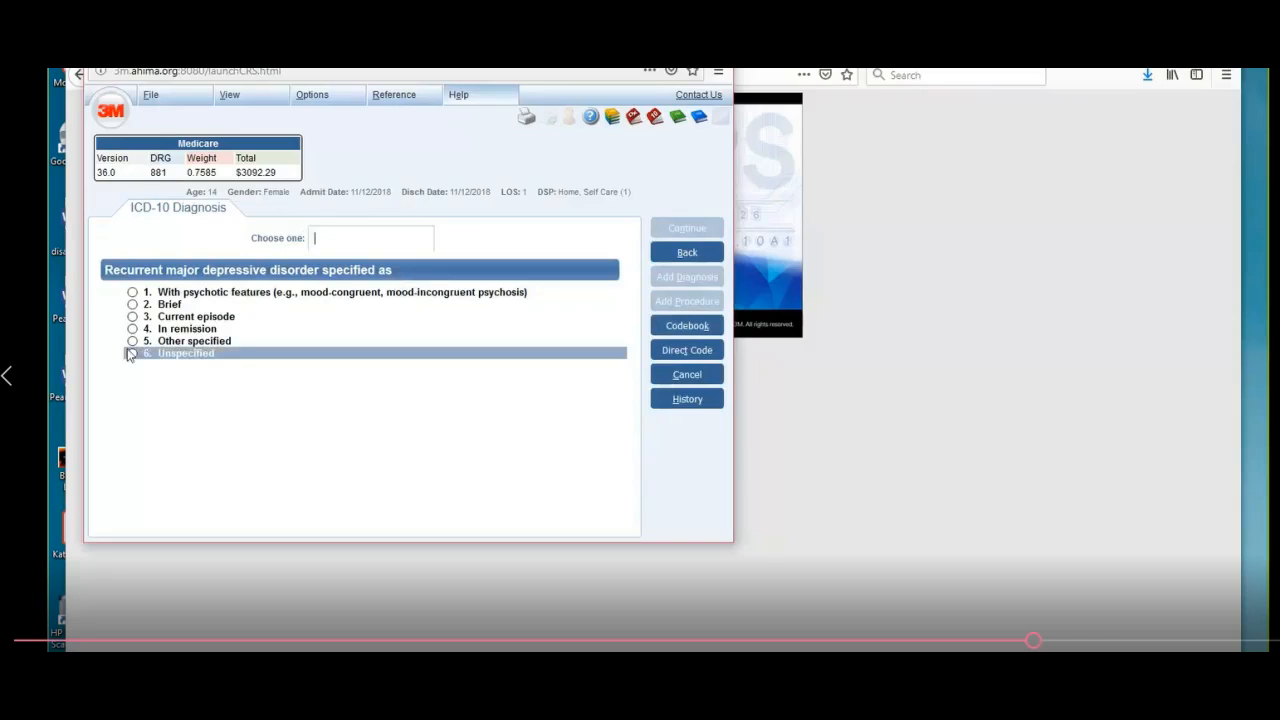
{"action": "double_click", "coordinate": [132, 342]}
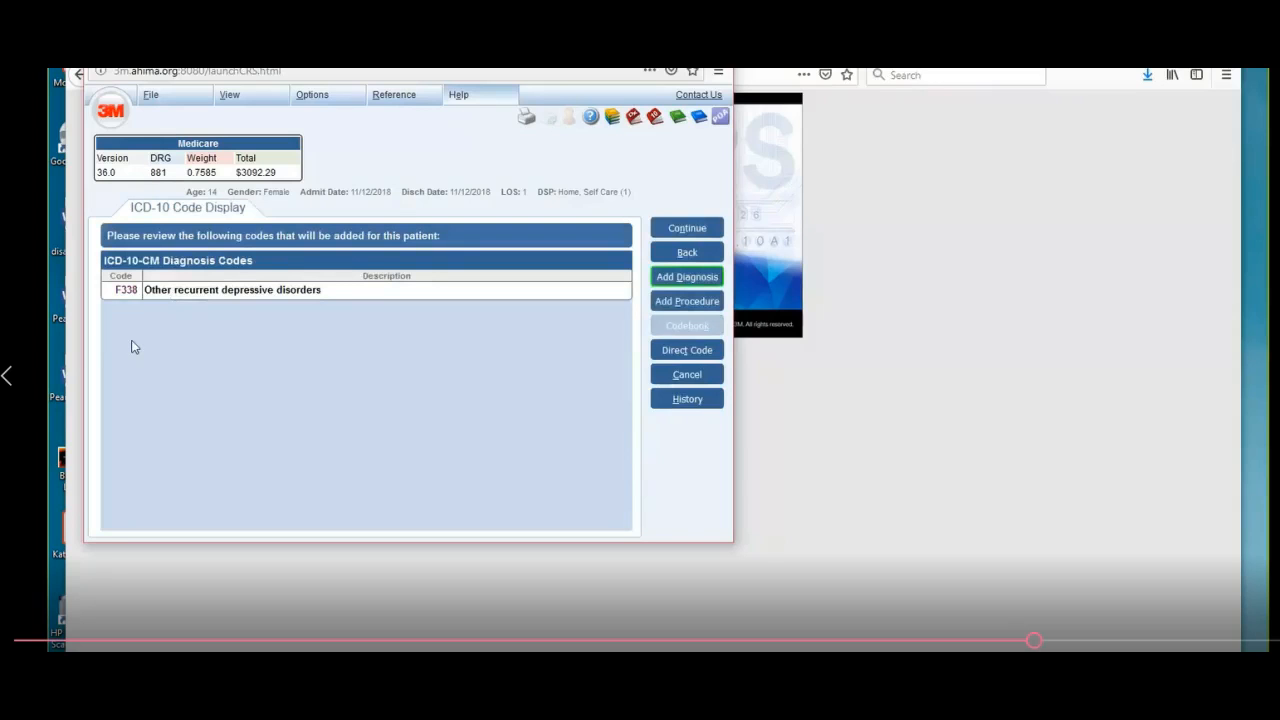
{"action": "key", "text": "BackSpace"}
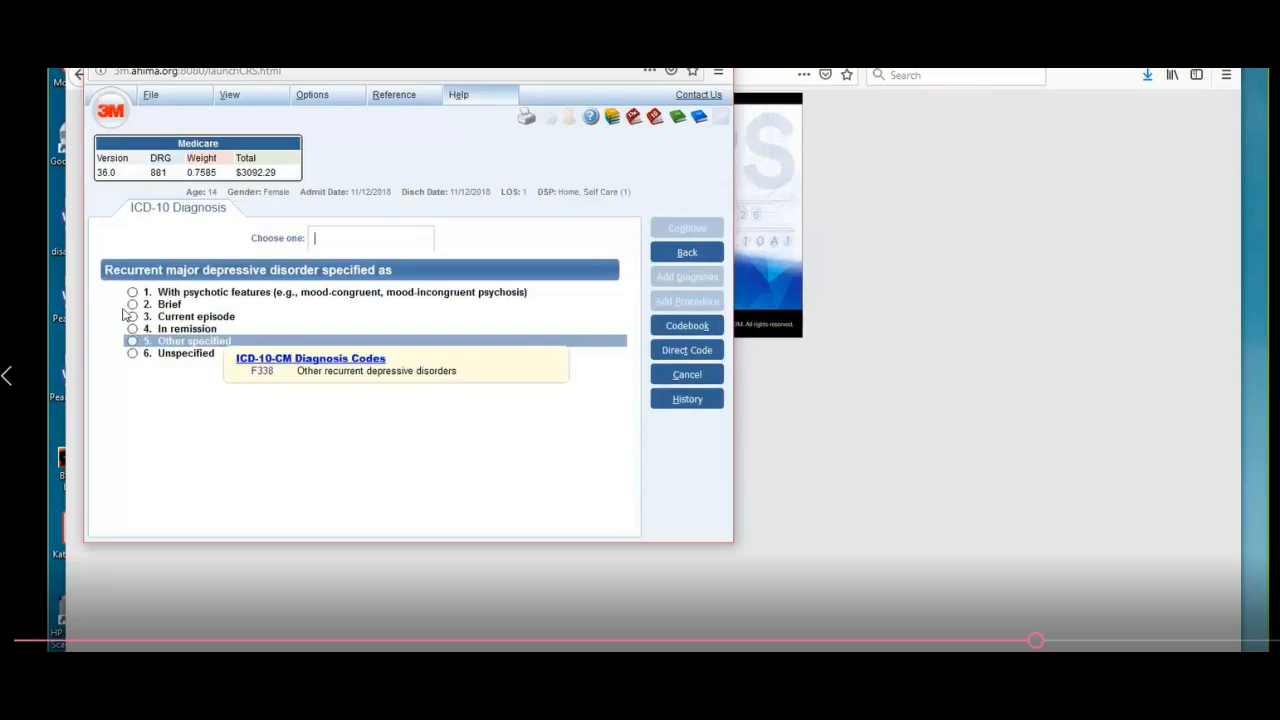
Step: Specify the recurrent major depressive disorder as Current episode, Severe (without psychotic symptoms), Other/unspecified
{"action": "left_click", "coordinate": [132, 304]}
{"action": "left_click", "coordinate": [132, 318]}
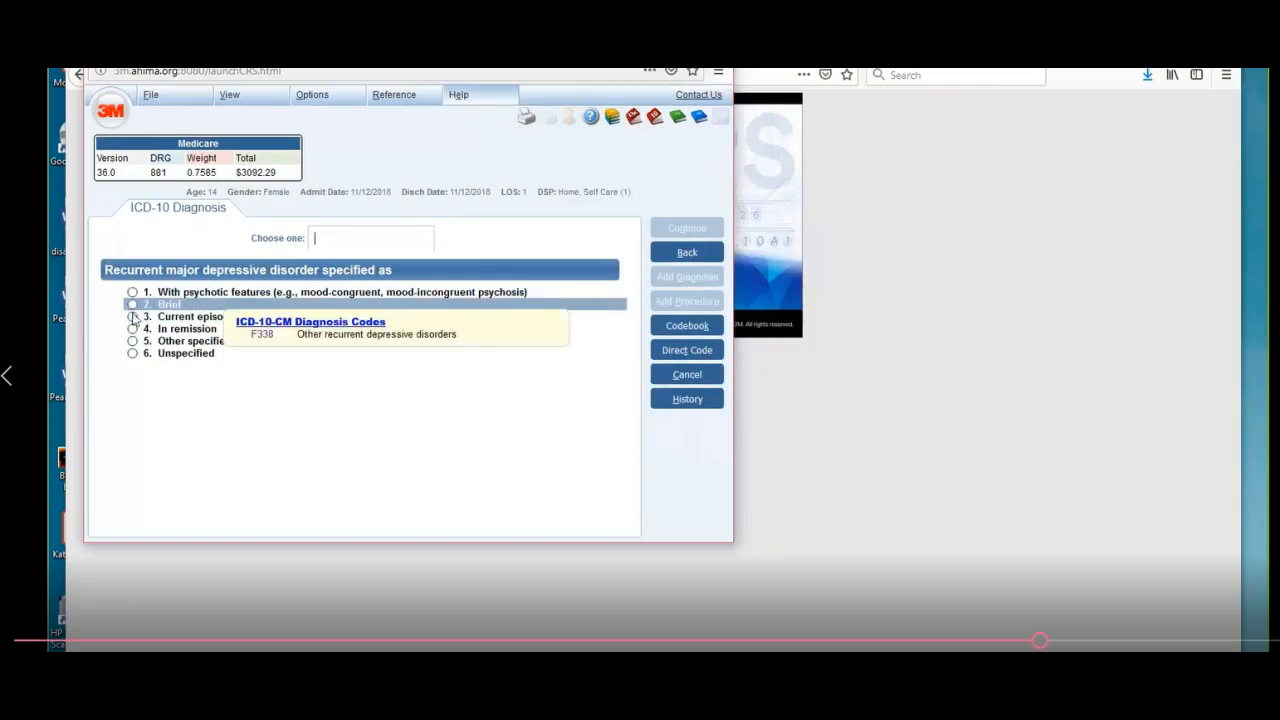
{"action": "mouse_move", "coordinate": [134, 318]}
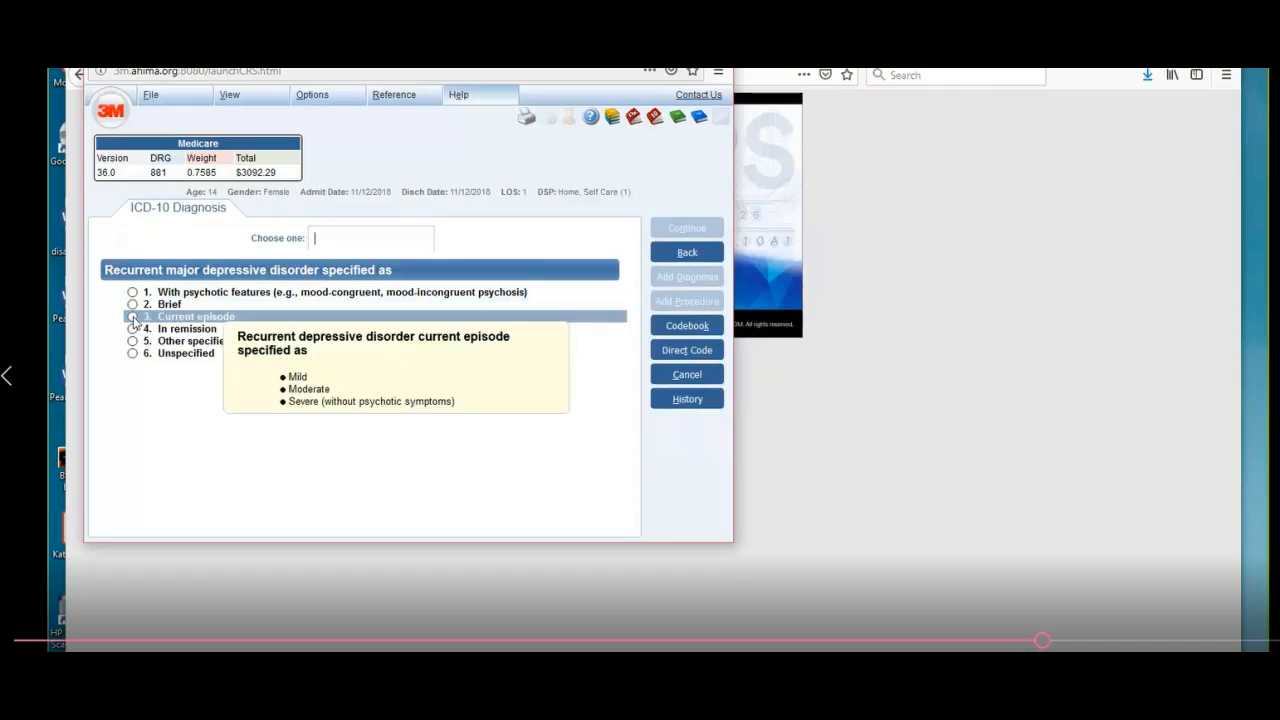
{"action": "left_click", "coordinate": [134, 318]}
{"action": "mouse_move", "coordinate": [136, 320]}
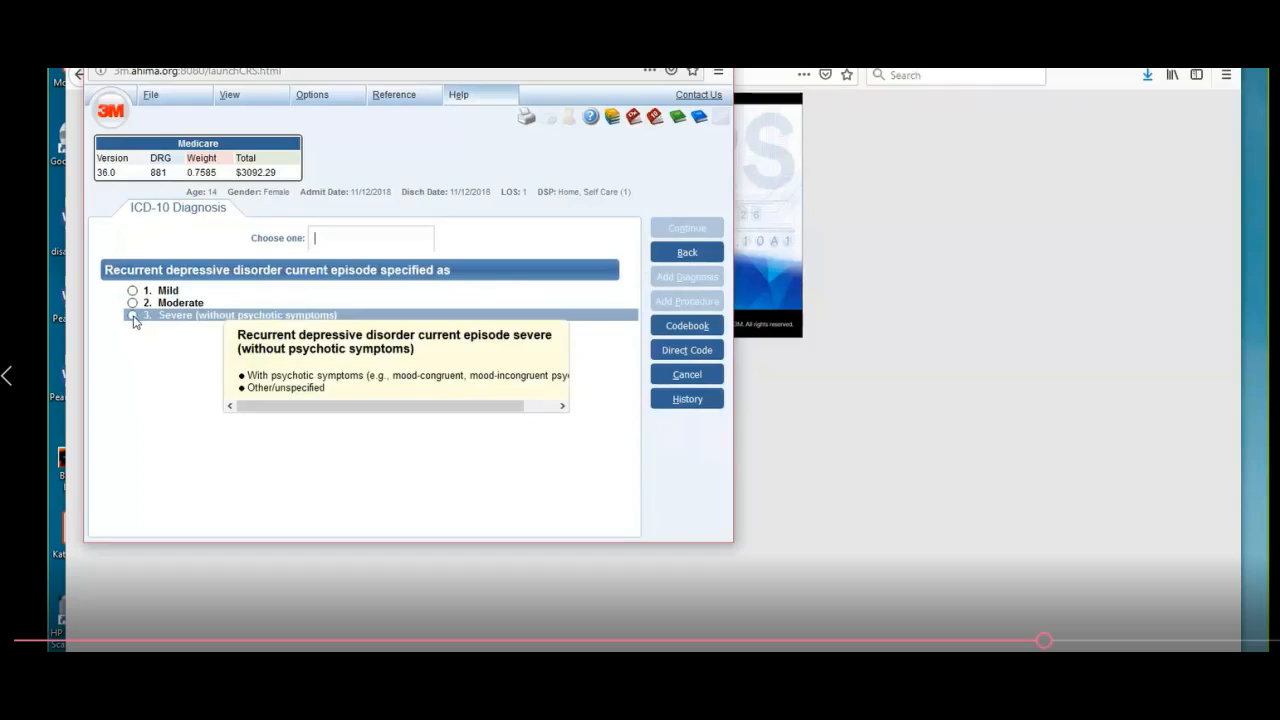
{"action": "left_click", "coordinate": [134, 318]}
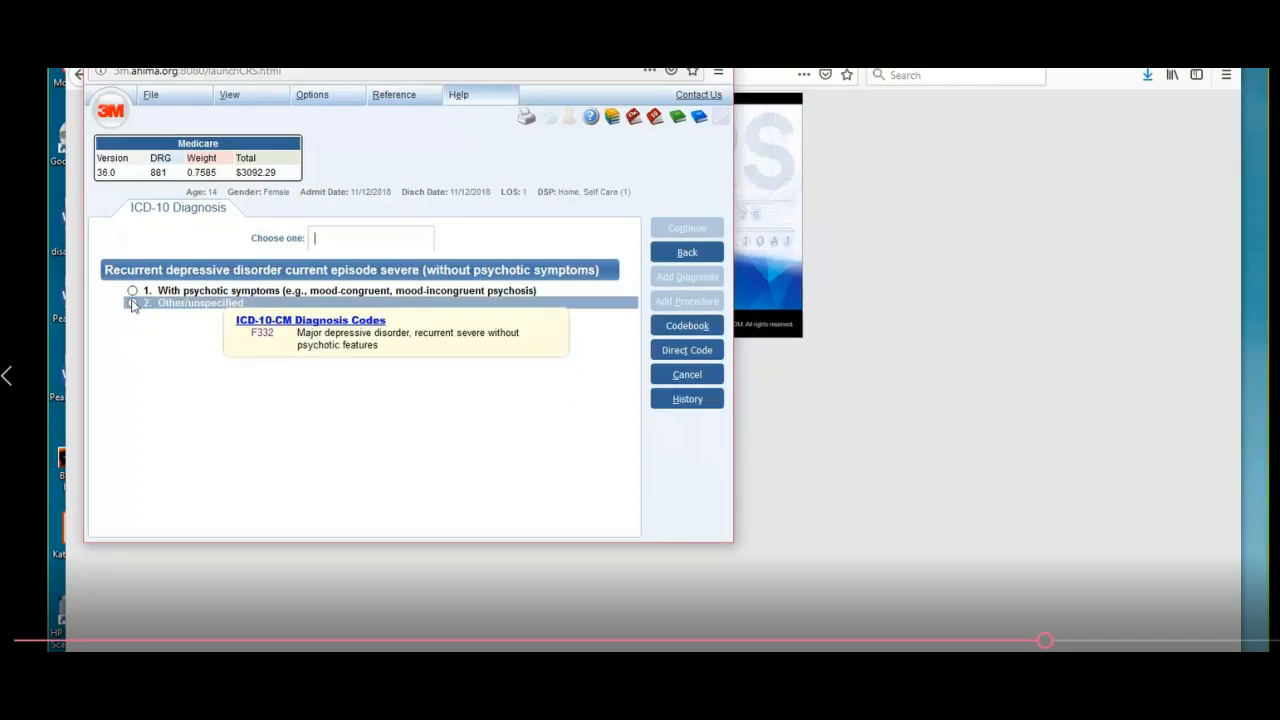
{"action": "left_click", "coordinate": [133, 303]}
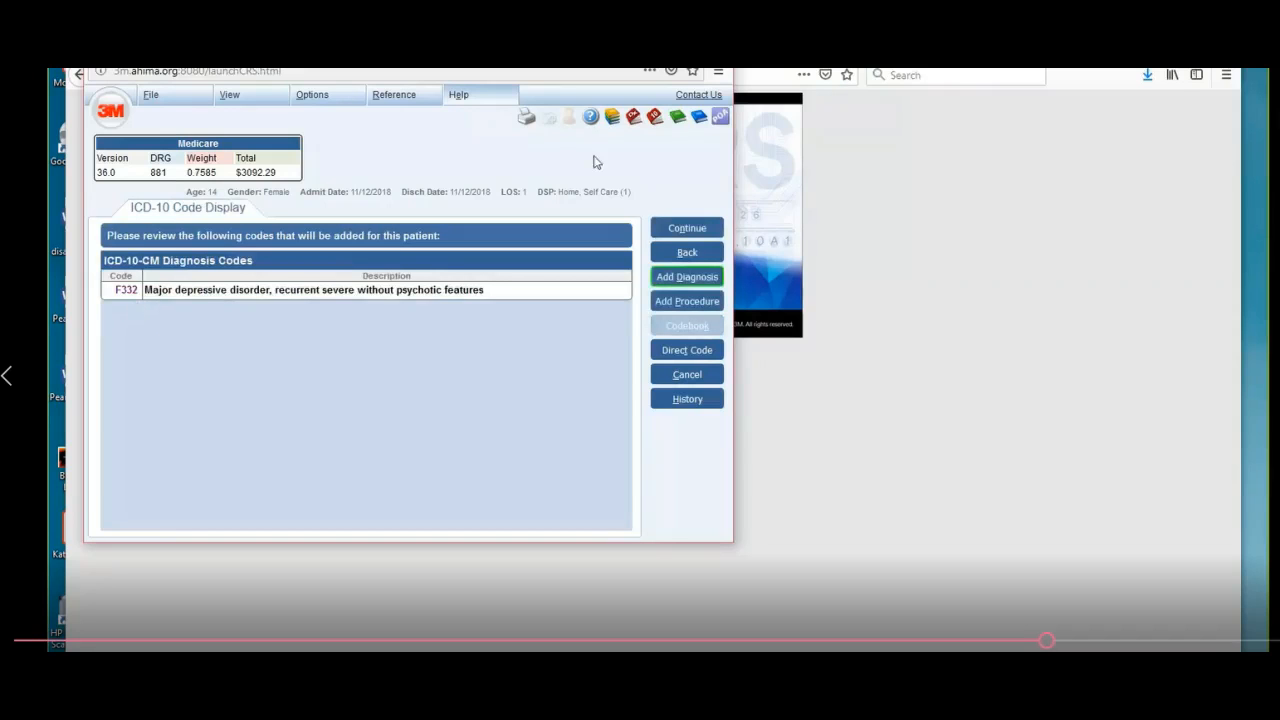
Step: Add a suicidal ideation diagnosis by searching SUI and specifying Suicide, suicidal (attempted), Ideation, Other/unspecified, and Do not wish to code or already coded
{"action": "left_click", "coordinate": [689, 280]}
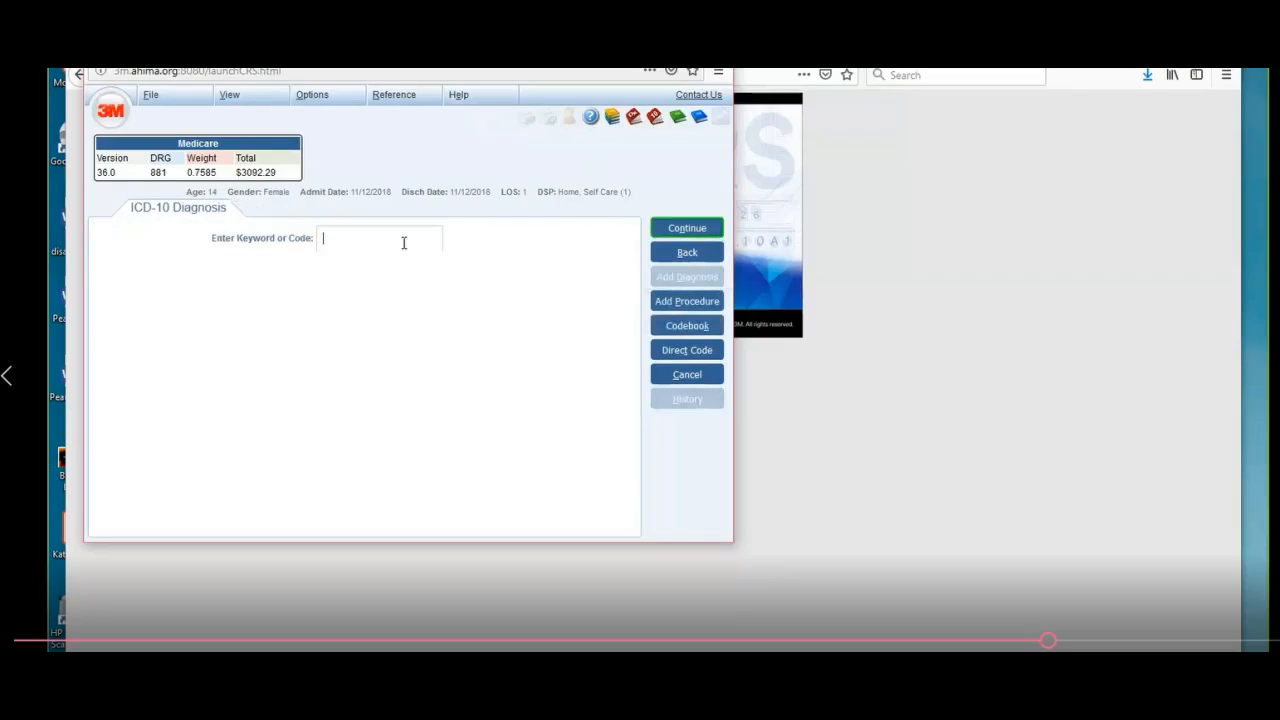
{"action": "type", "text": "sui"}
{"action": "key", "text": "Return"}
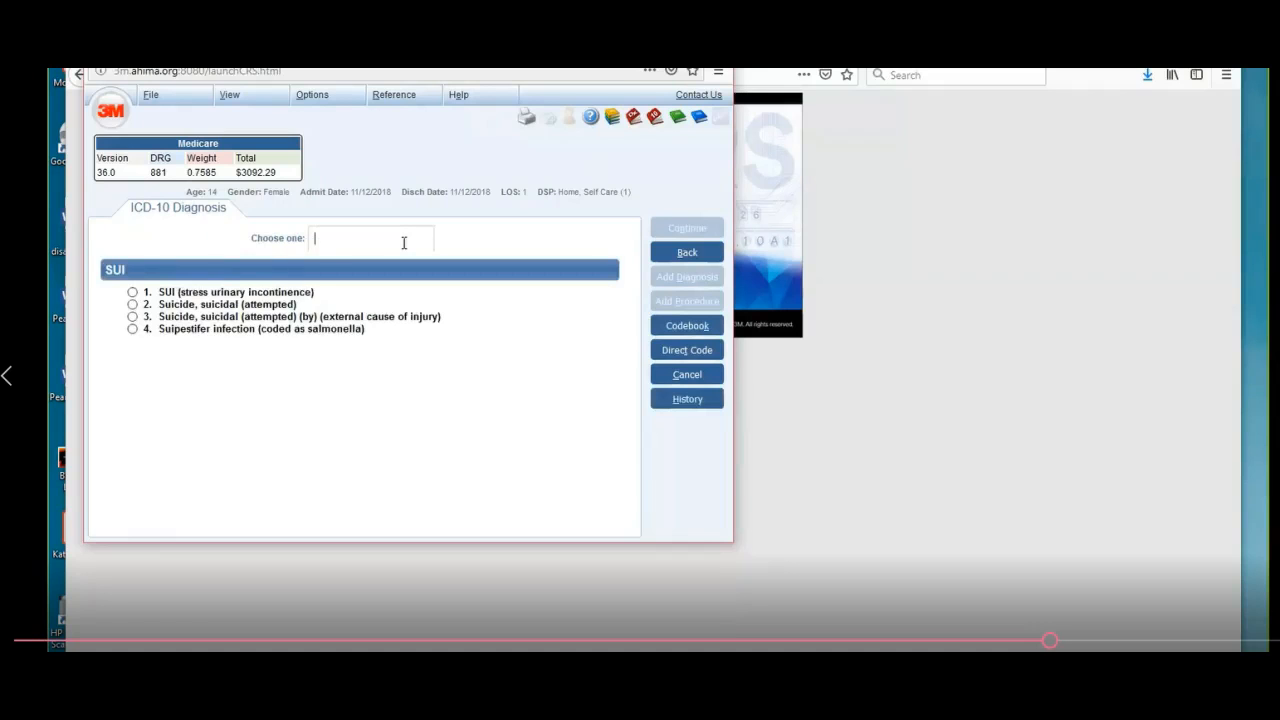
{"action": "type", "text": "2"}
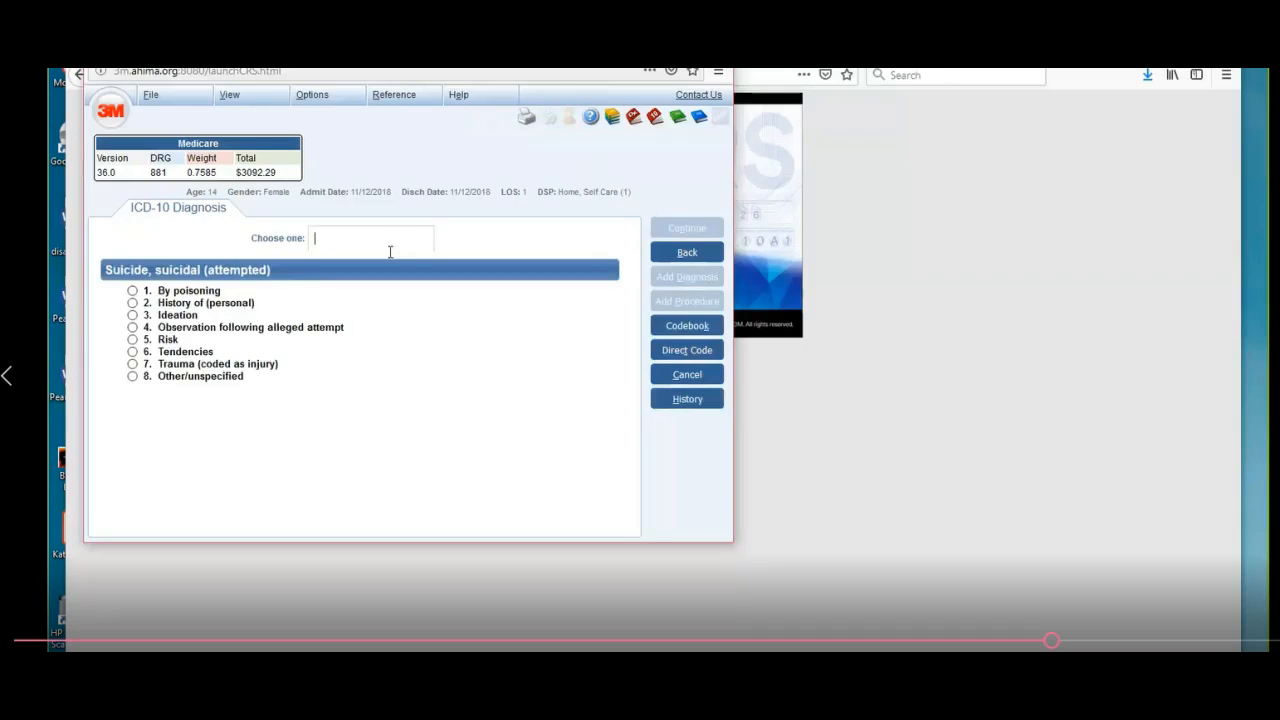
{"action": "type", "text": "3"}
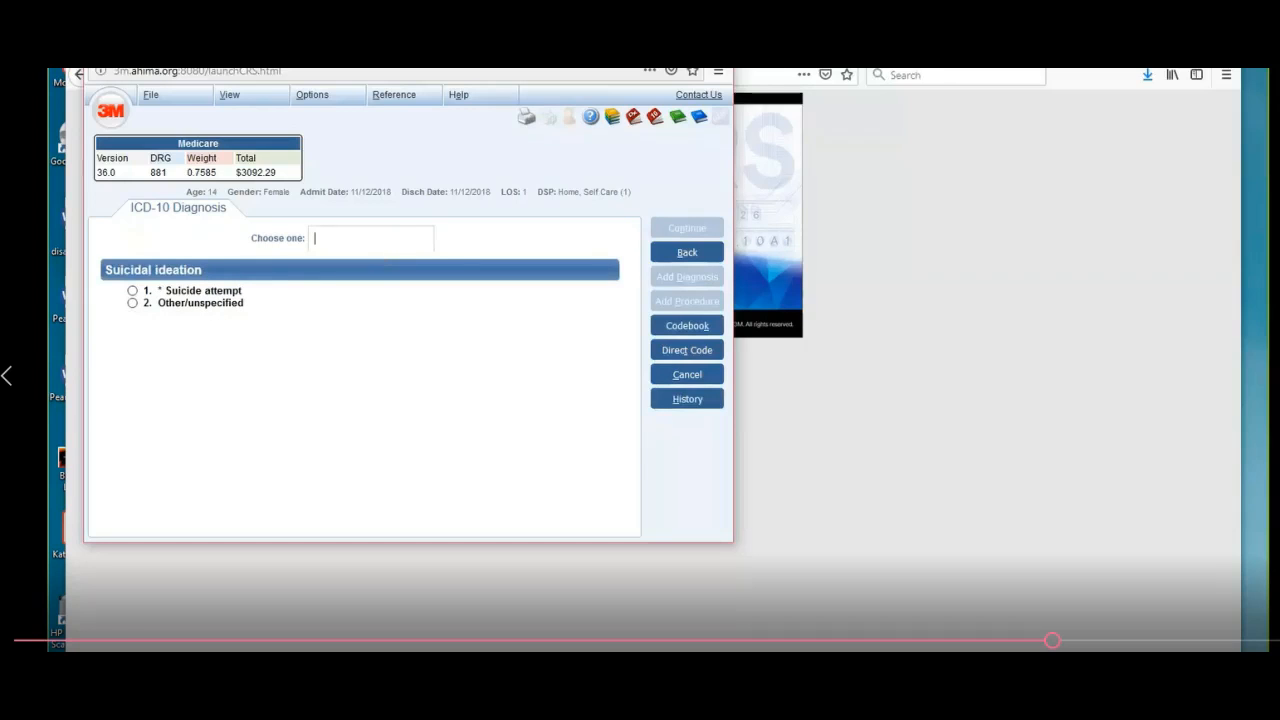
{"action": "mouse_move", "coordinate": [220, 306]}
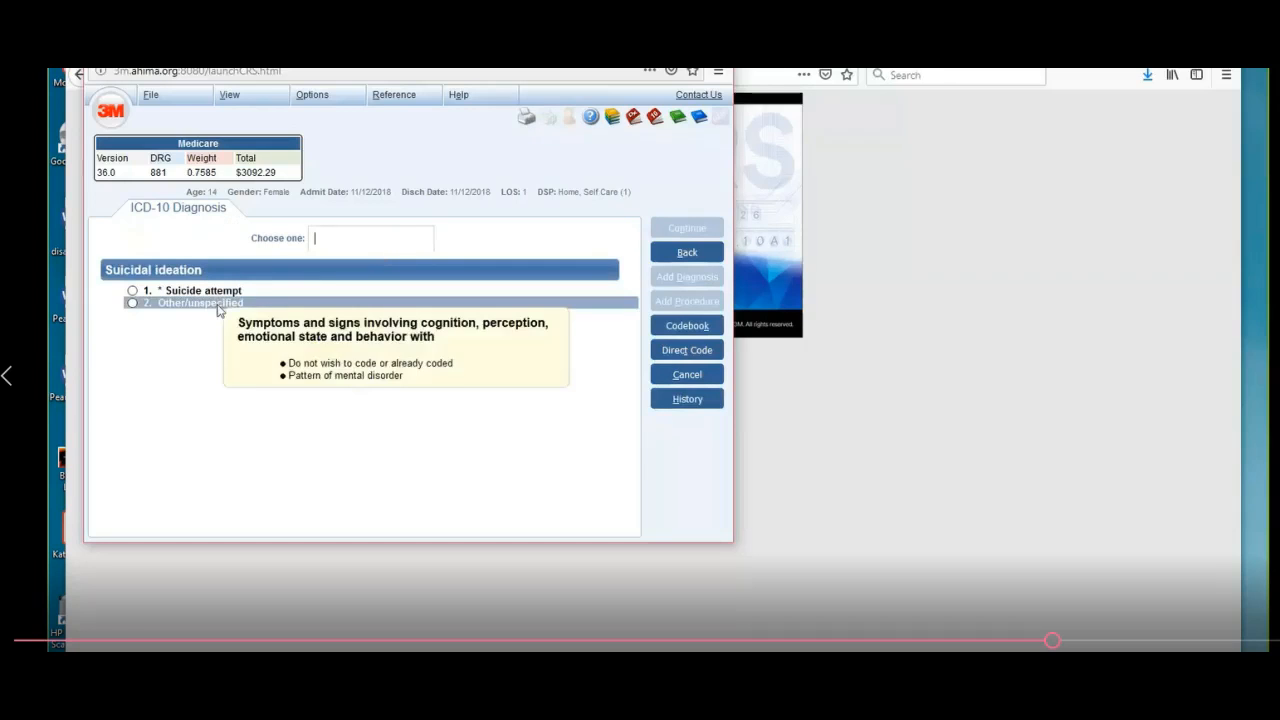
{"action": "left_click", "coordinate": [135, 305]}
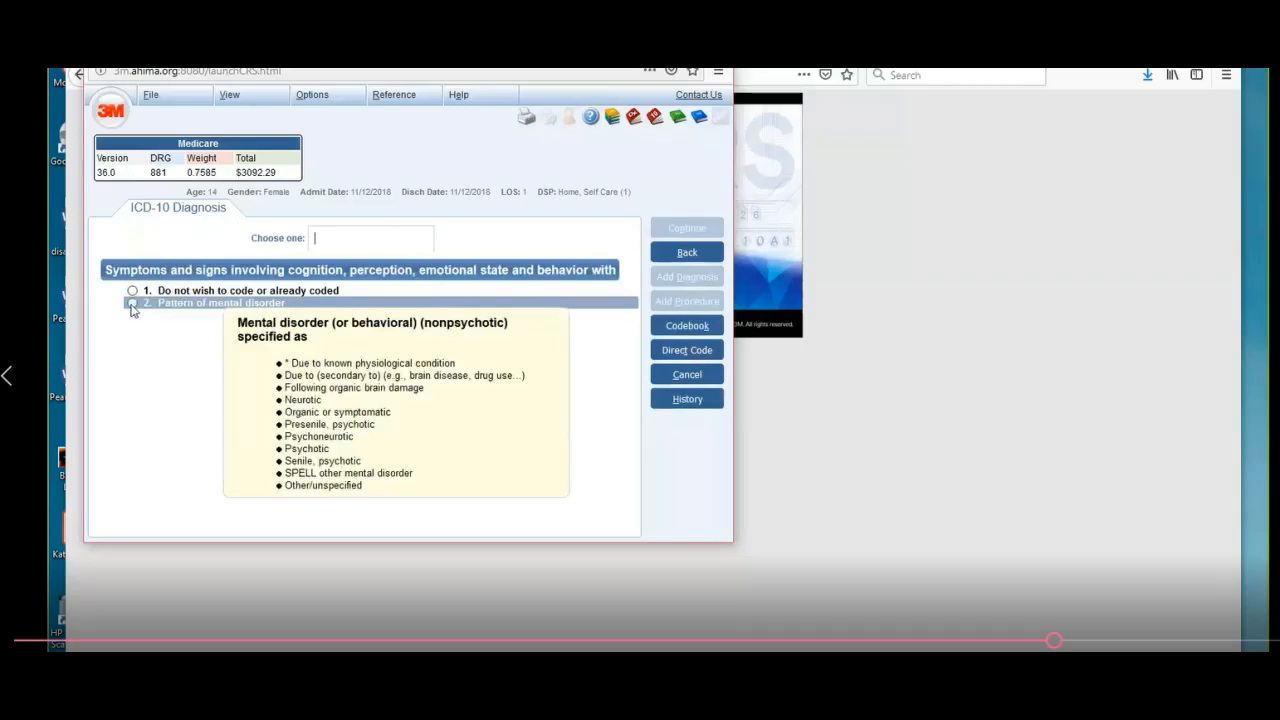
{"action": "mouse_move", "coordinate": [131, 295]}
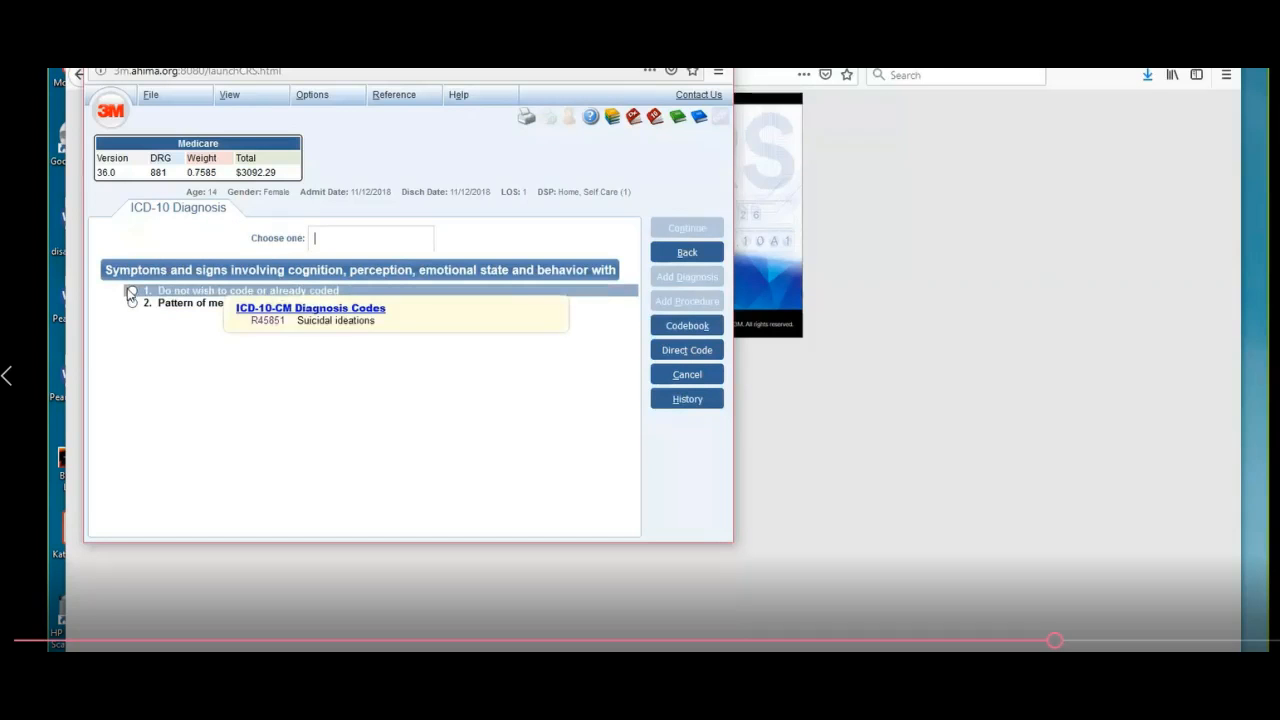
{"action": "left_click", "coordinate": [131, 292]}
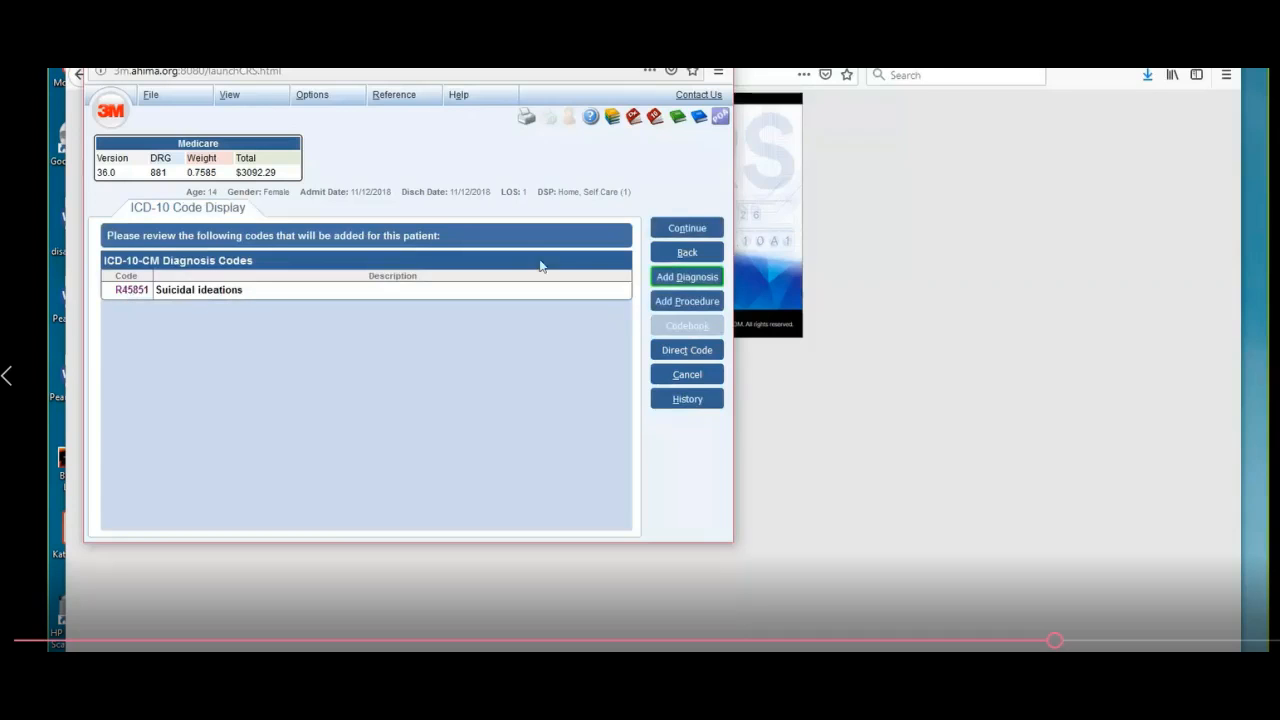
Step: Add another diagnosis by searching ADH and selecting ADHD (attention-deficit hyperactivity disorder)
{"action": "left_click", "coordinate": [710, 273]}
{"action": "type", "text": "adh"}
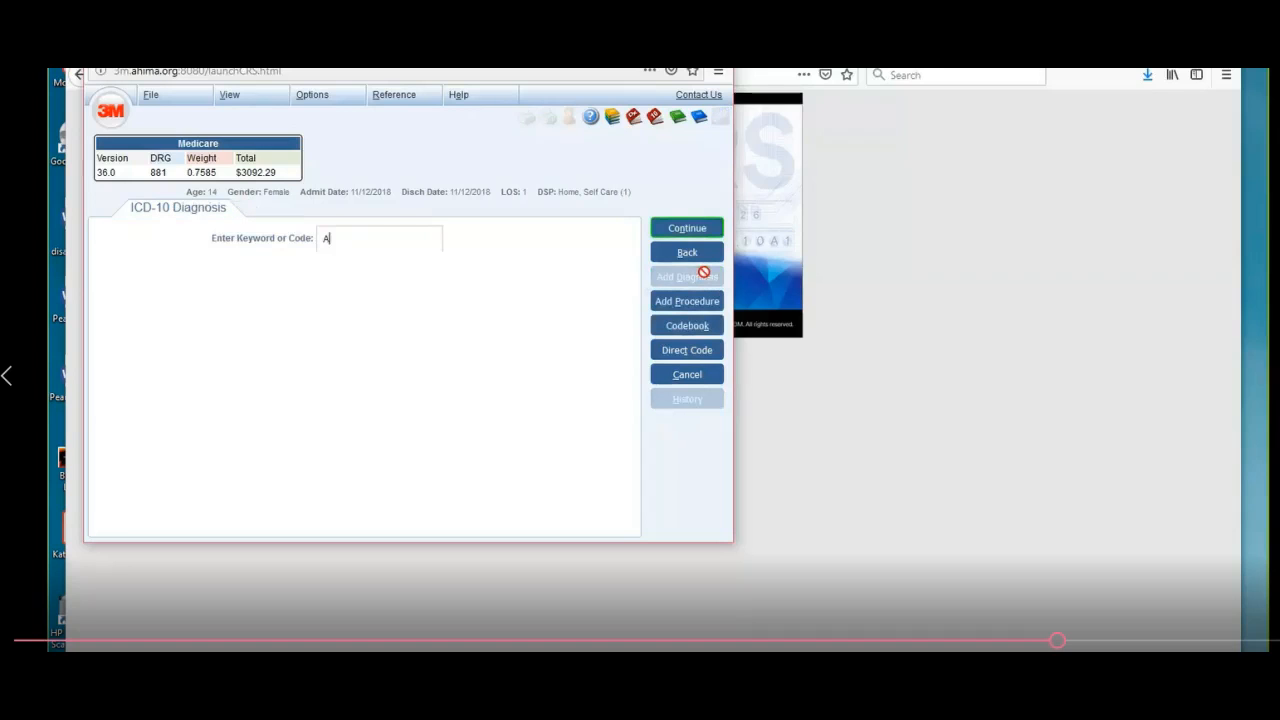
{"action": "key", "text": "Return"}
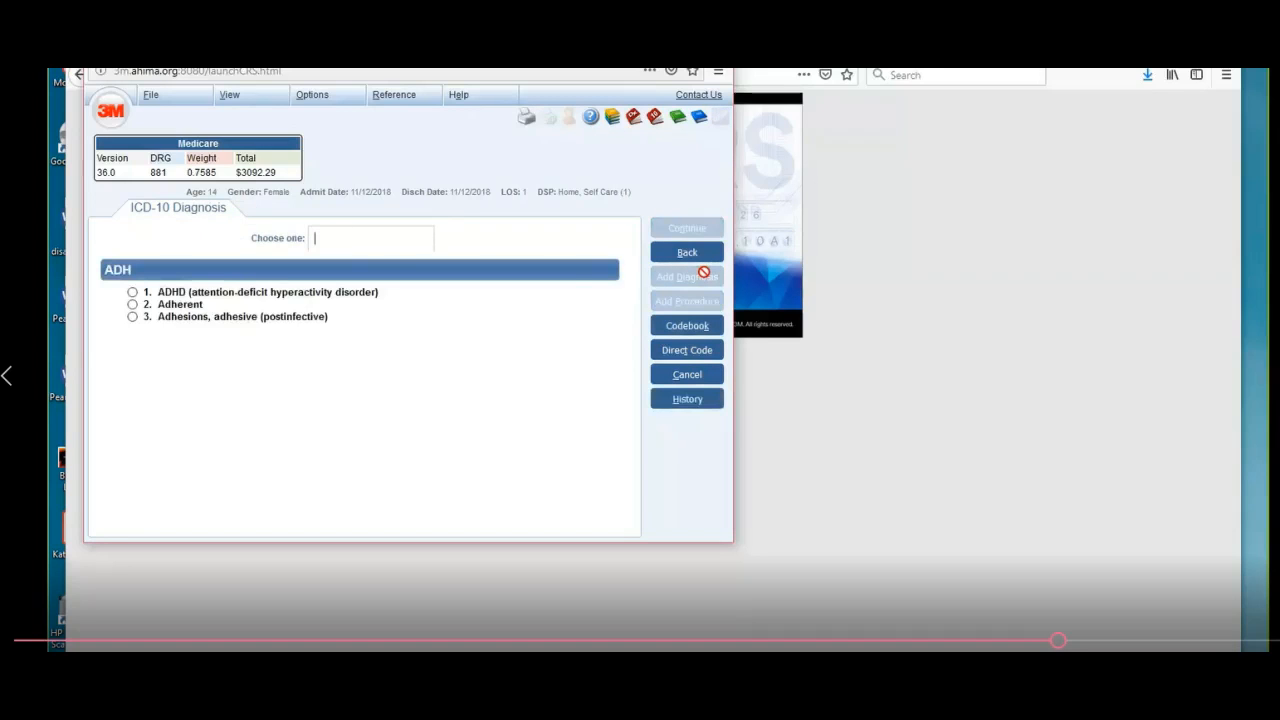
{"action": "left_click", "coordinate": [132, 292]}
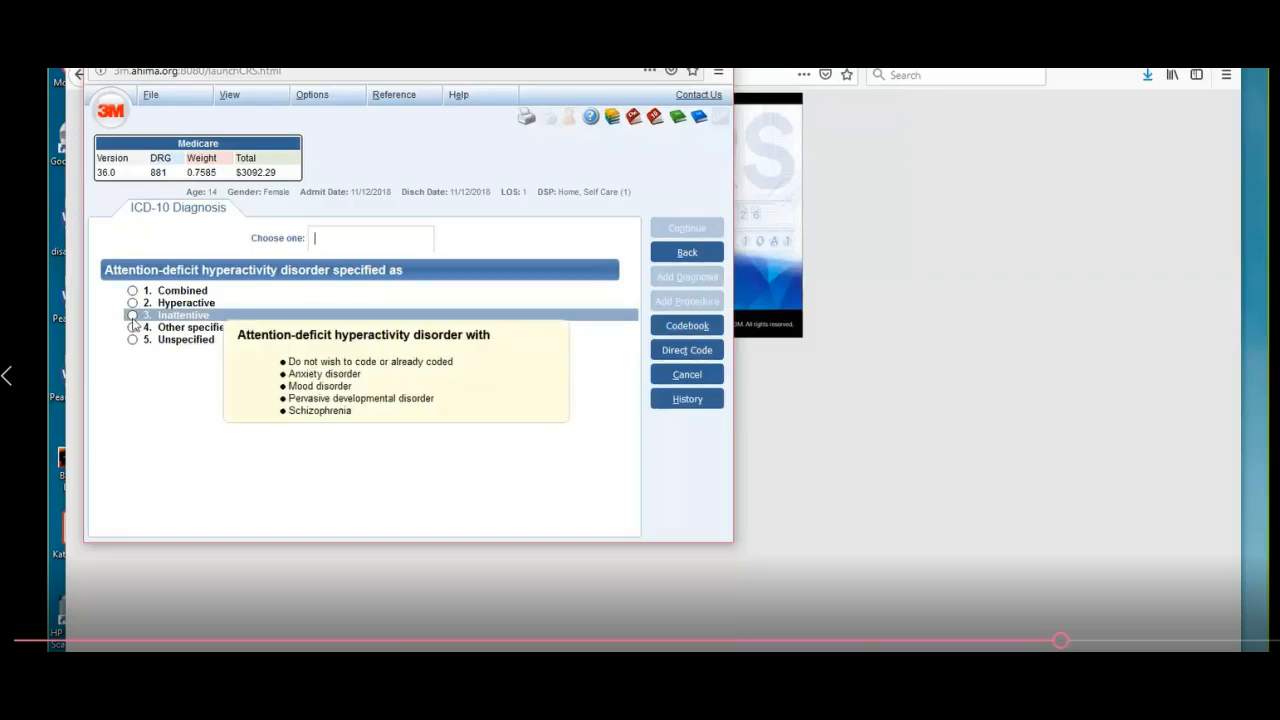
Step: Try the Inattentive type for the ADHD with no associated disorder coded, and go back to the type list
{"action": "left_click", "coordinate": [132, 316]}
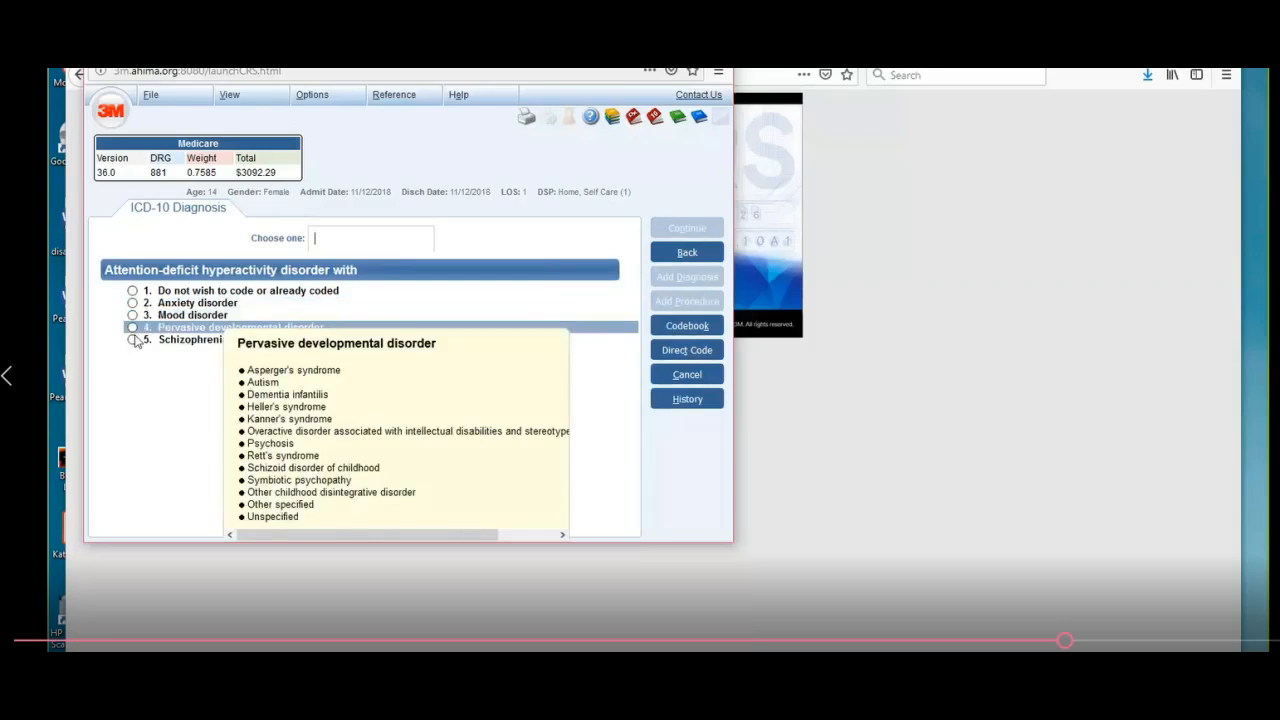
{"action": "mouse_move", "coordinate": [137, 345]}
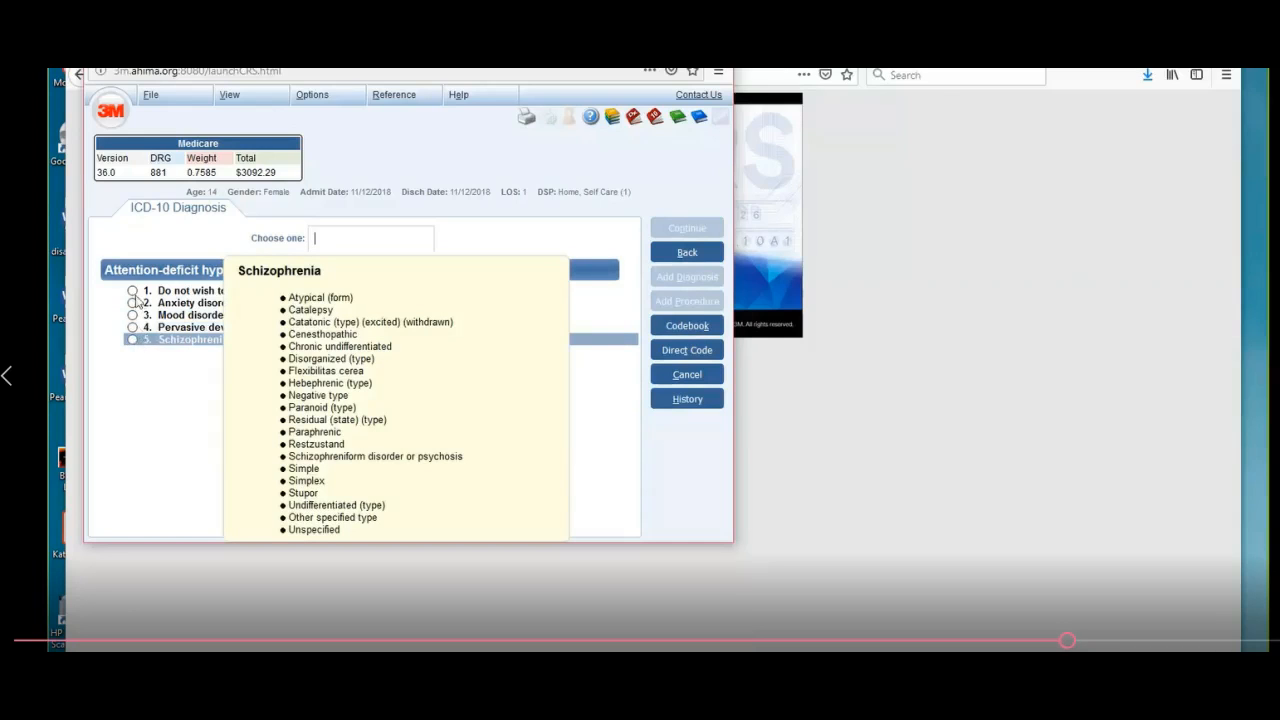
{"action": "mouse_move", "coordinate": [134, 300]}
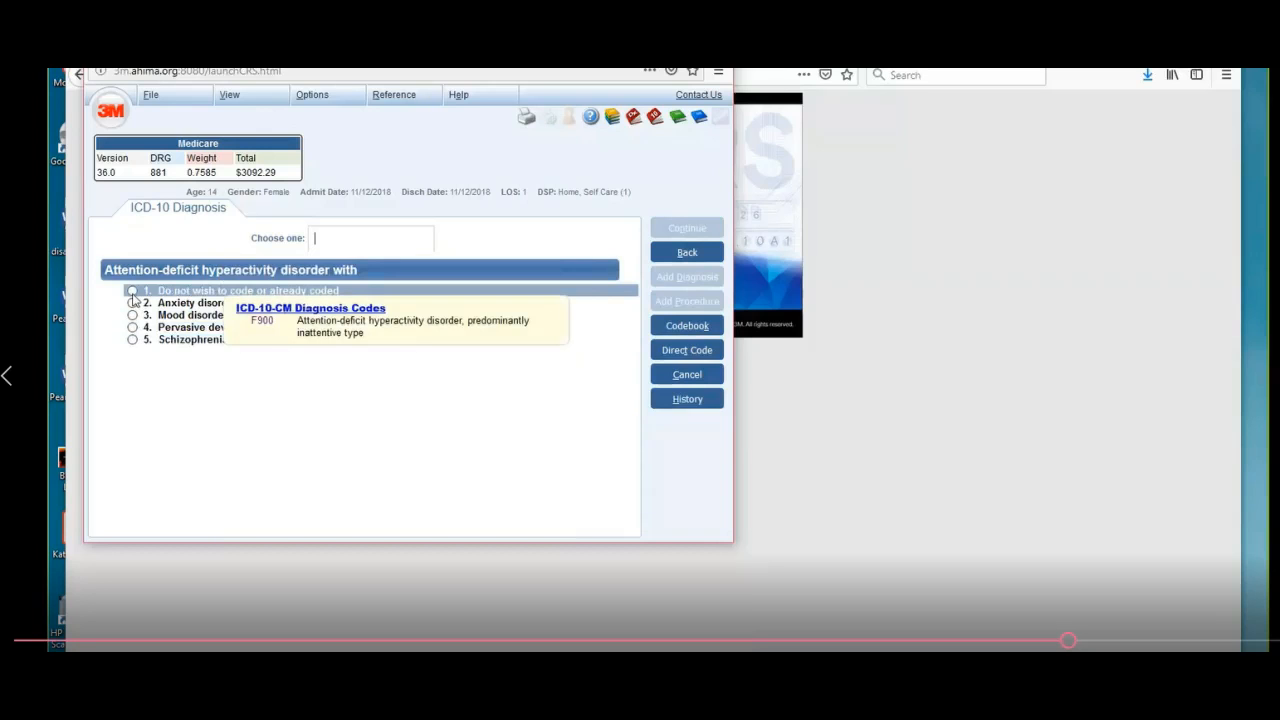
{"action": "left_click", "coordinate": [132, 291]}
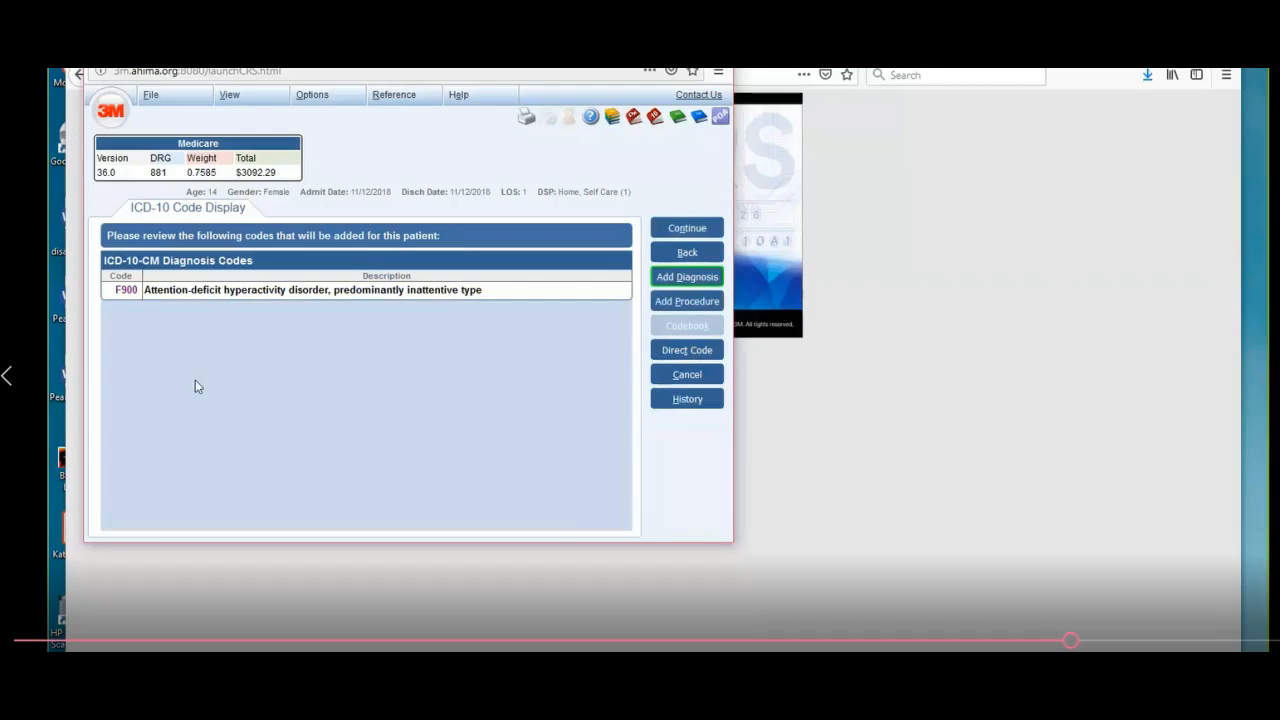
{"action": "key", "text": "alt+b"}
{"action": "key", "text": "alt+b"}
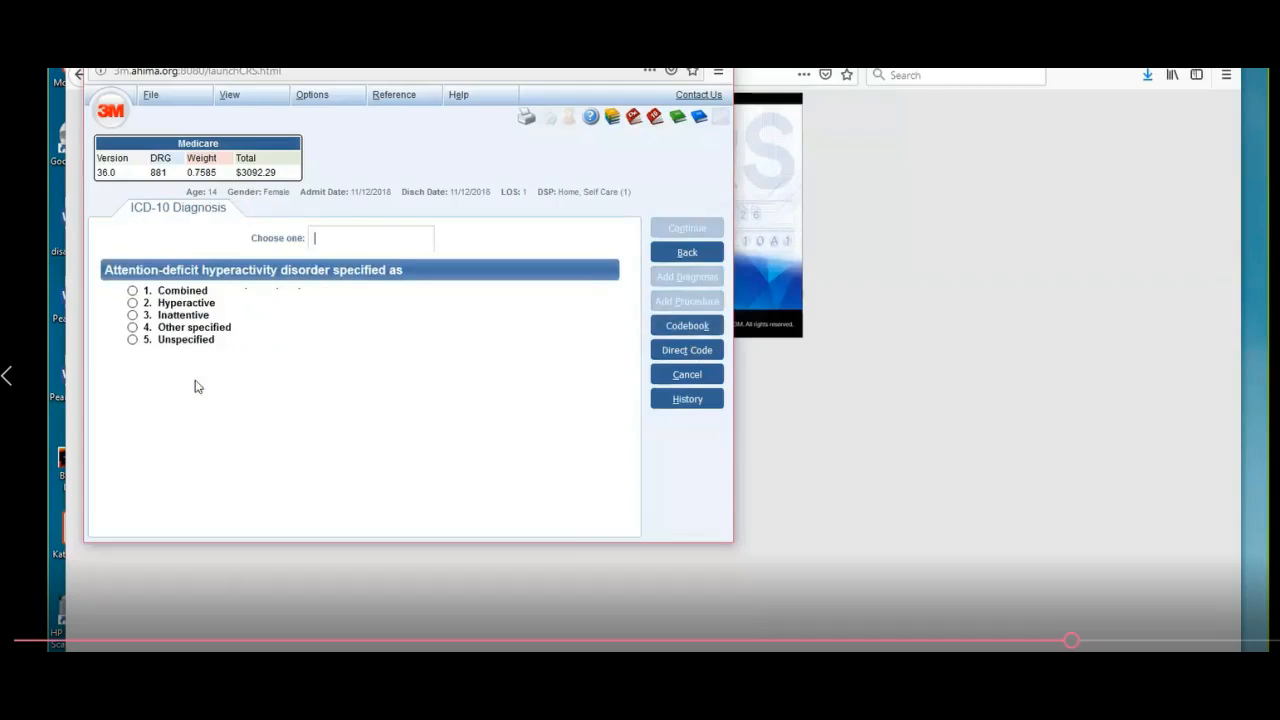
Step: Specify the ADHD as Hyperactive with Do not wish to code or already coded
{"action": "left_click", "coordinate": [133, 303]}
{"action": "left_click", "coordinate": [132, 290]}
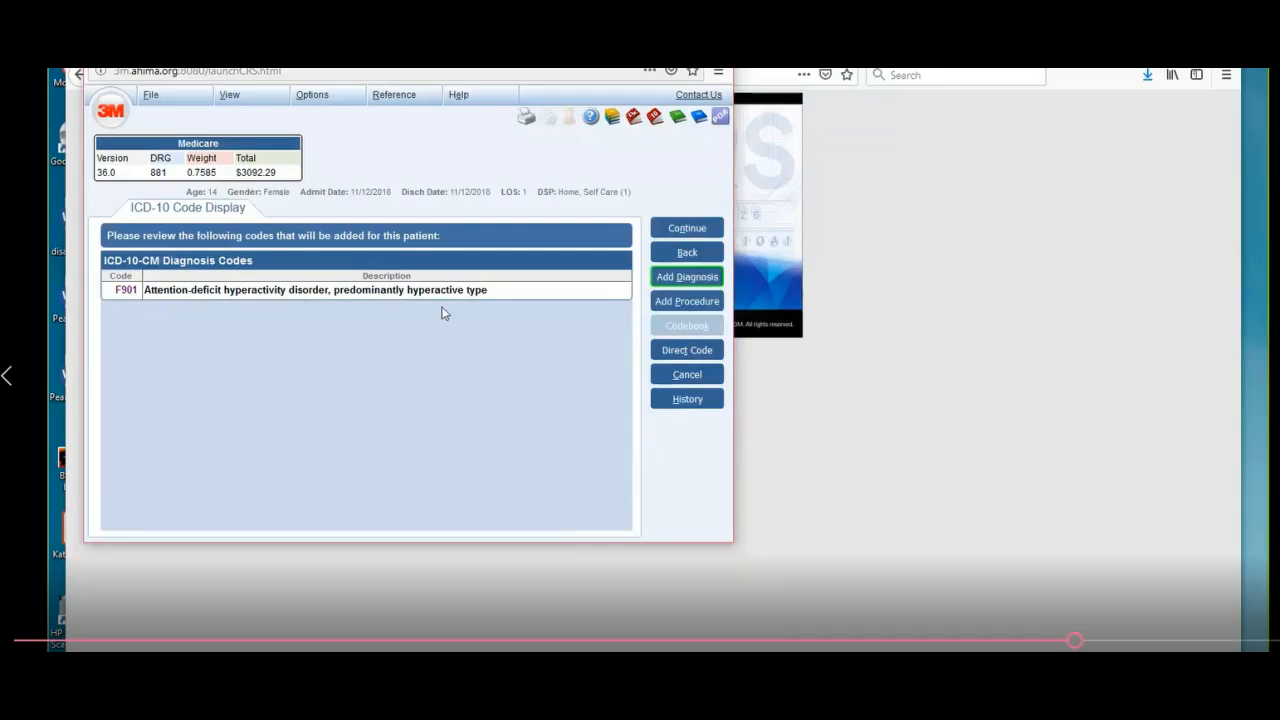
Step: Add an asthma diagnosis by searching ASTH and specifying Asthma, Unspecified, Do not wish to code or already coded, and No procedures
{"action": "left_click", "coordinate": [700, 280]}
{"action": "type", "text": "asth"}
{"action": "key", "text": "Return"}
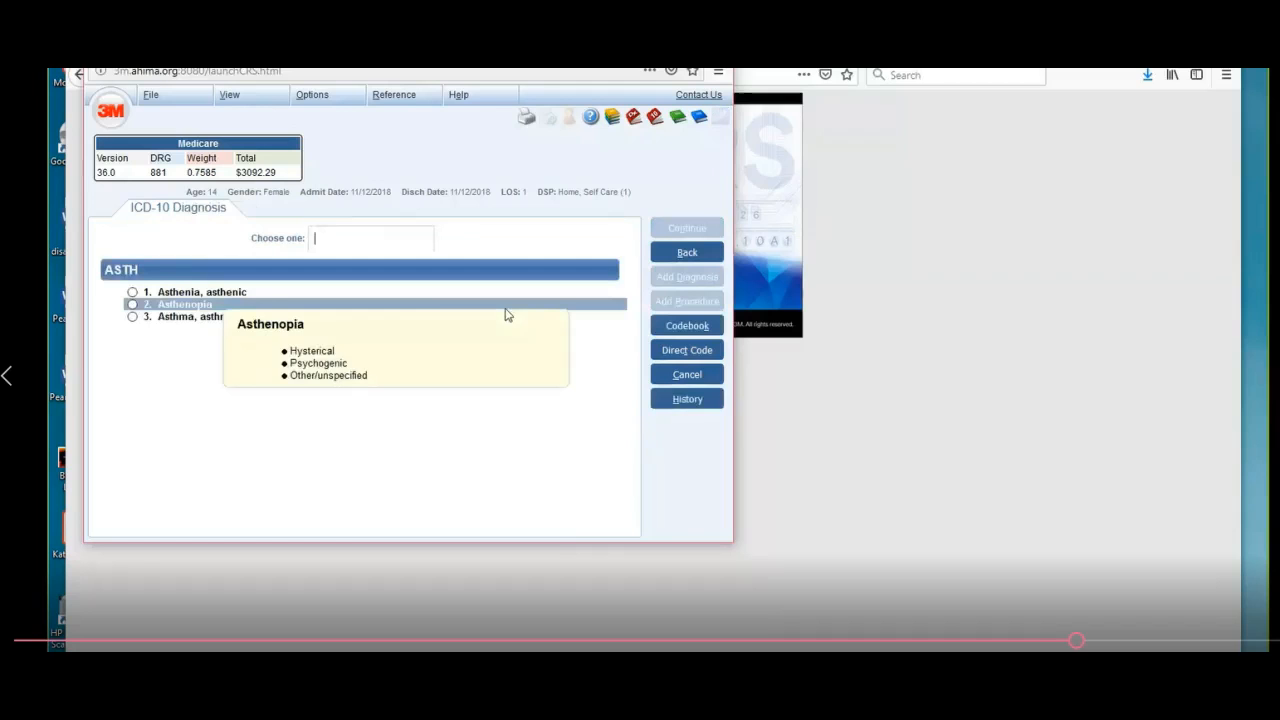
{"action": "left_click", "coordinate": [133, 318]}
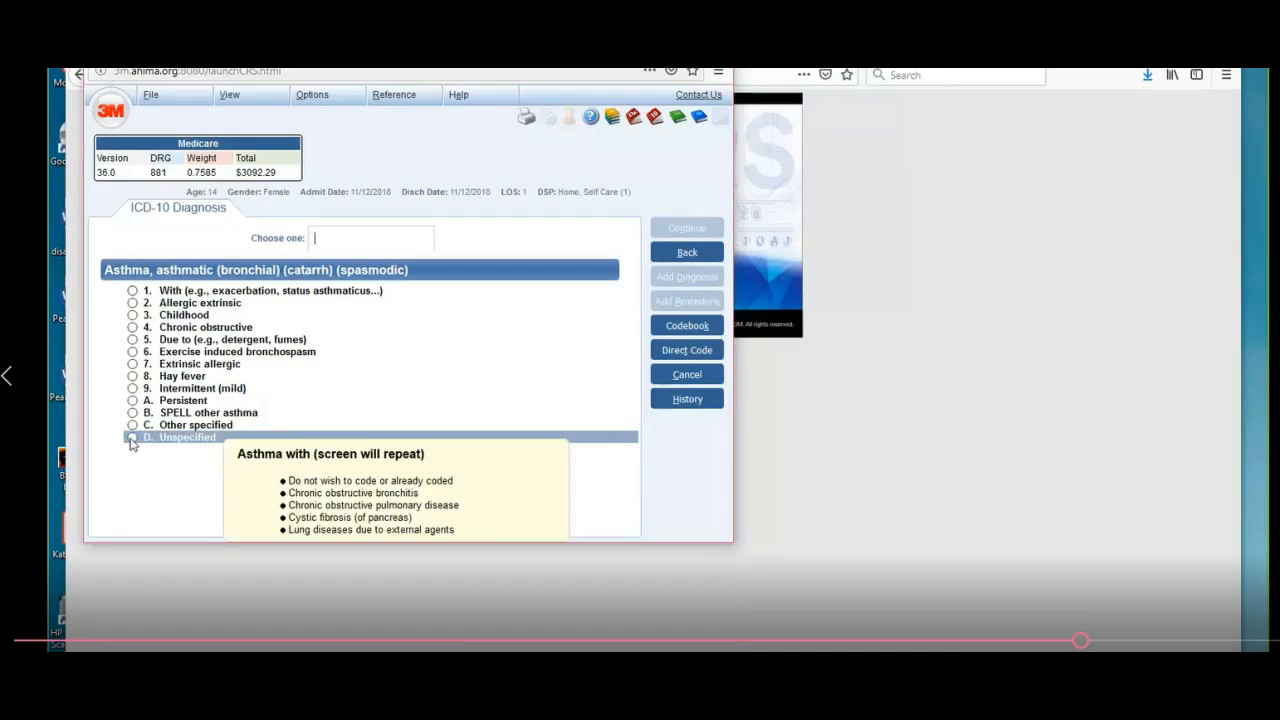
{"action": "left_click", "coordinate": [131, 438]}
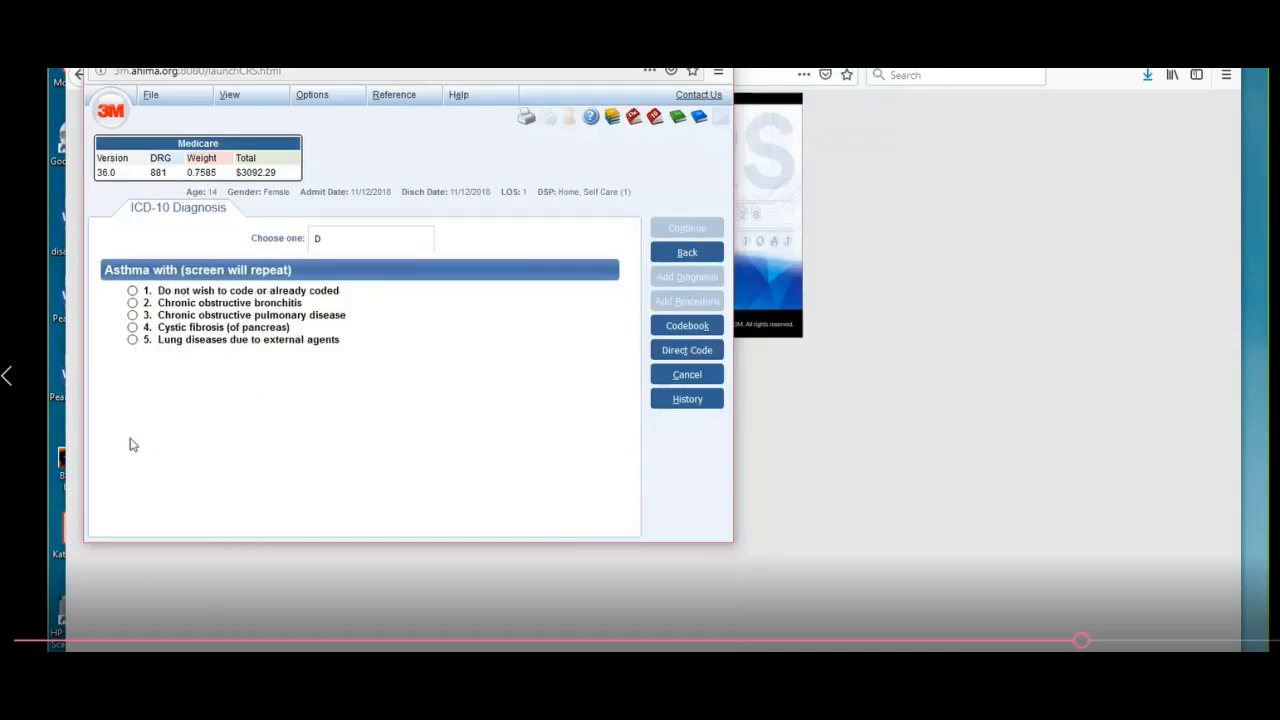
{"action": "left_click", "coordinate": [131, 294]}
{"action": "left_click", "coordinate": [132, 295]}
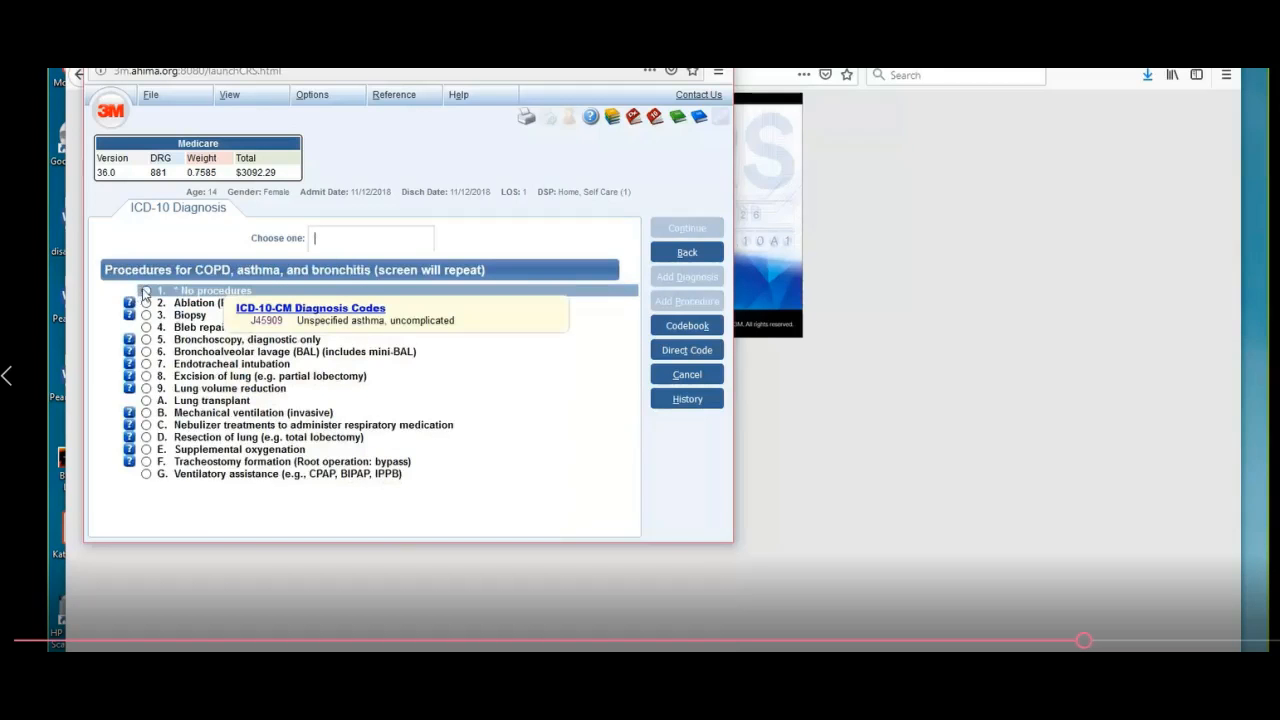
{"action": "left_click", "coordinate": [145, 292]}
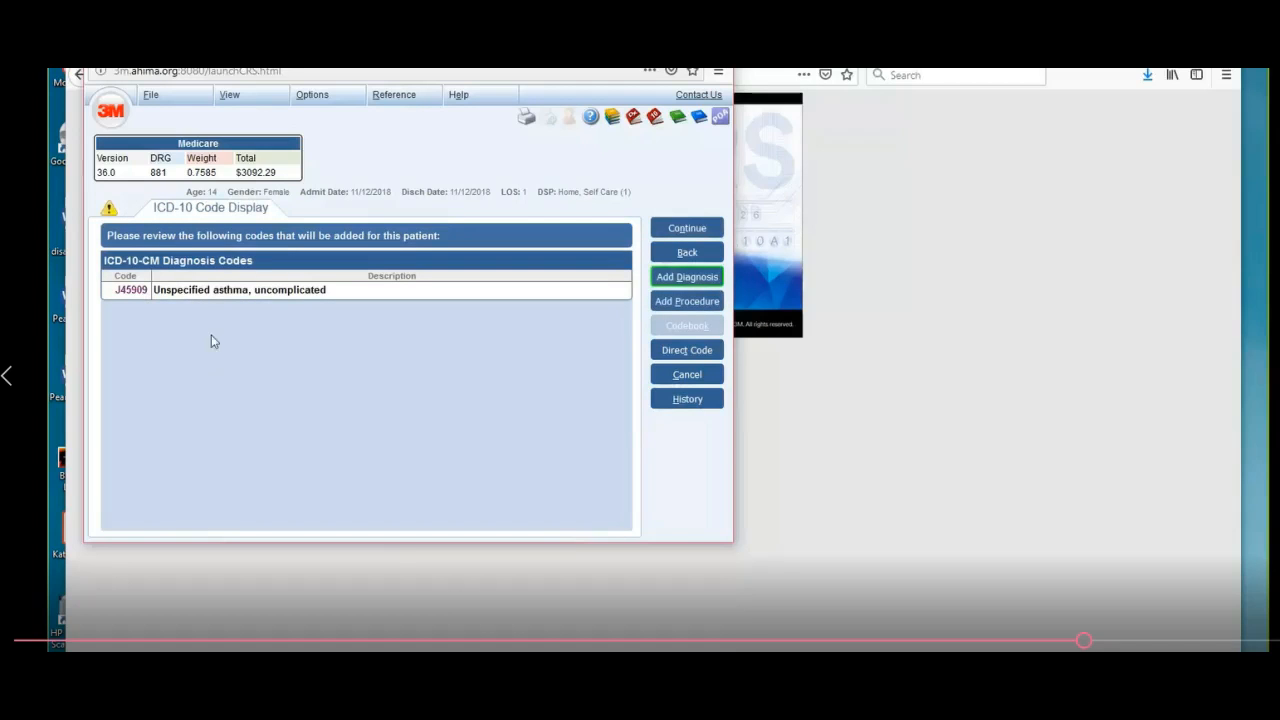
Step: Start another diagnosis and search for HISTO instead of FAMIL
{"action": "left_click", "coordinate": [693, 283]}
{"action": "type", "text": "FAMIL"}
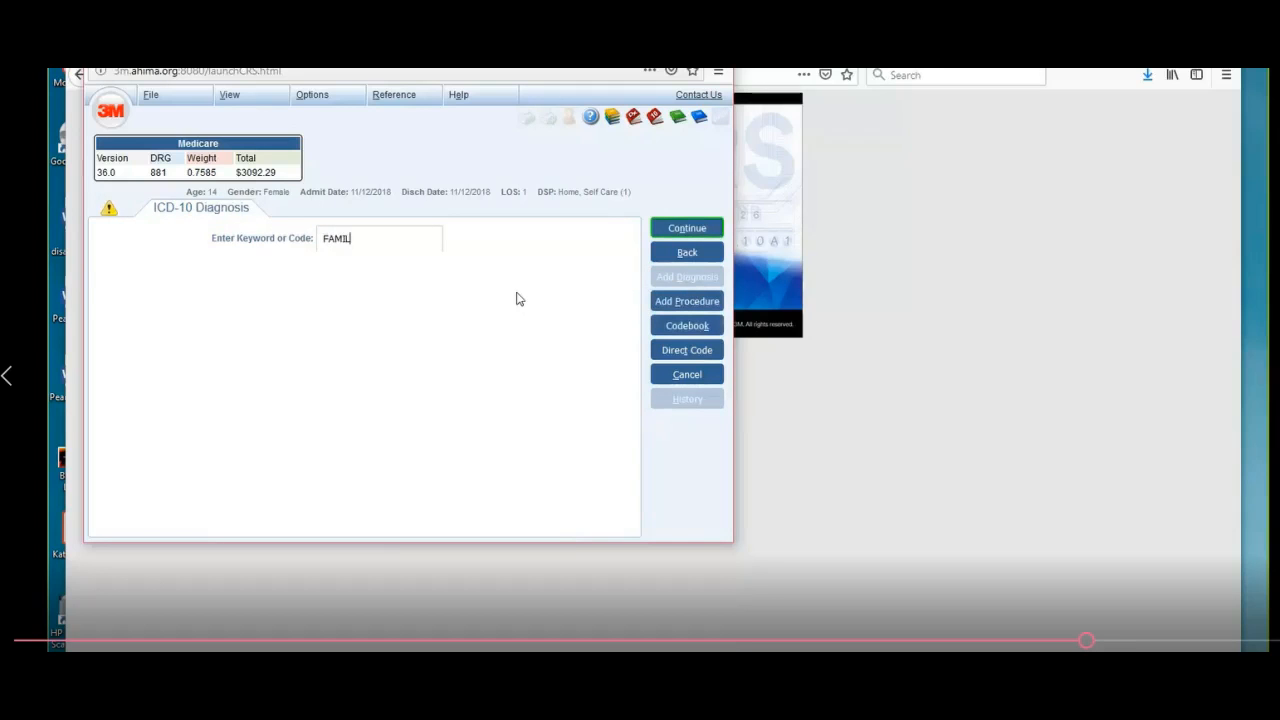
{"action": "key", "text": "BackSpace"}
{"action": "key", "text": "BackSpace"}
{"action": "key", "text": "BackSpace"}
{"action": "key", "text": "BackSpace"}
{"action": "key", "text": "BackSpace"}
{"action": "type", "text": "HISTO"}
{"action": "key", "text": "Return"}
{"action": "mouse_move", "coordinate": [517, 294]}
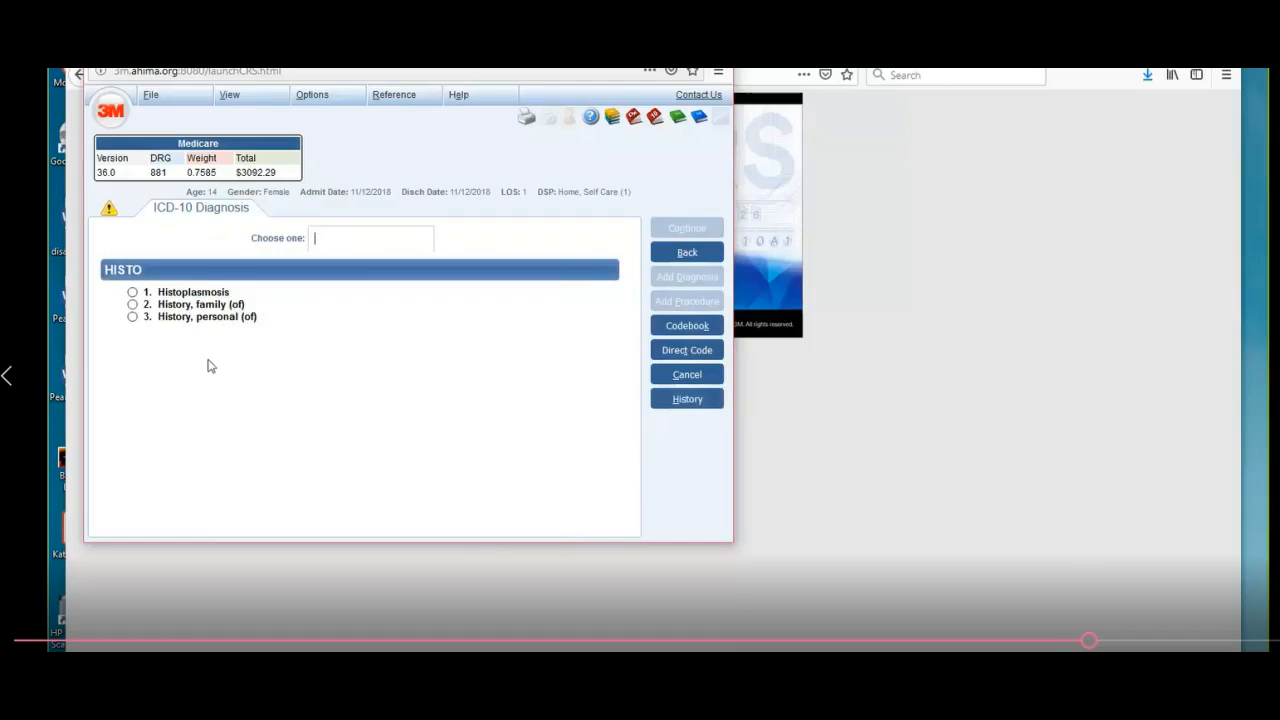
Step: Specify the history diagnosis as family history of Alcohol abuse, with Do not wish to code more
{"action": "mouse_move", "coordinate": [227, 312]}
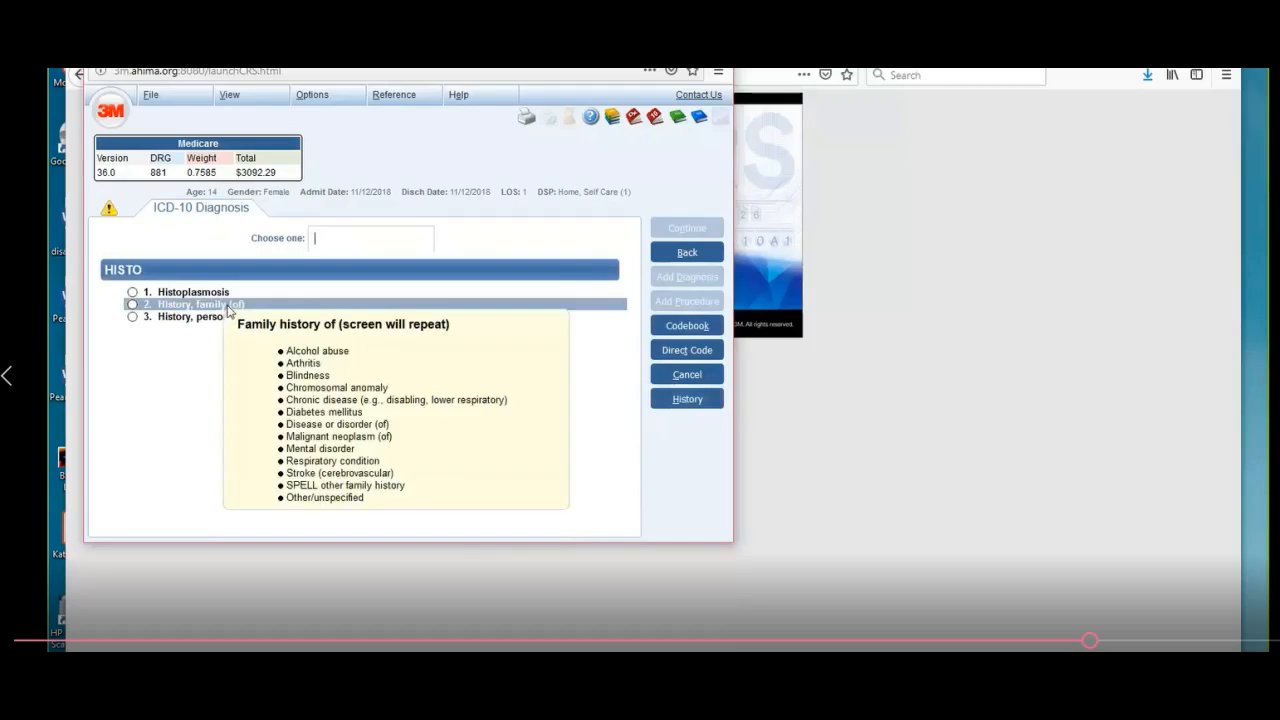
{"action": "left_click", "coordinate": [132, 305]}
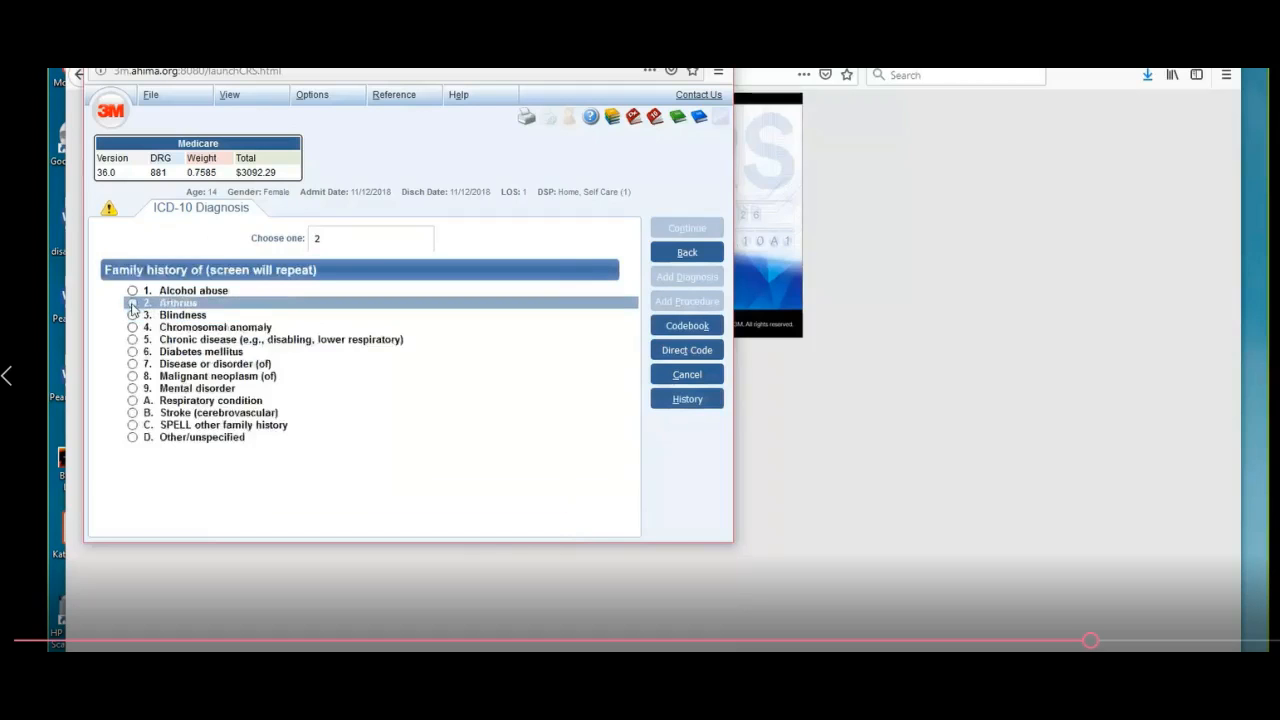
{"action": "mouse_move", "coordinate": [132, 308]}
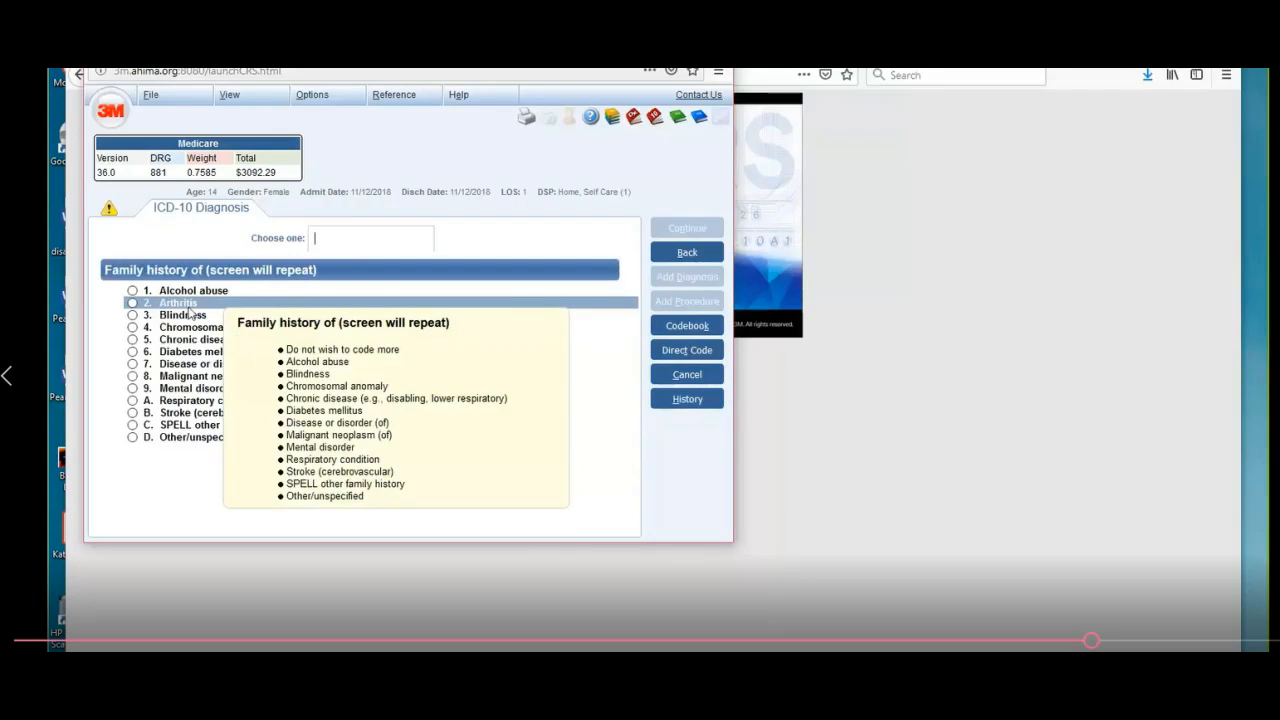
{"action": "left_click", "coordinate": [131, 292]}
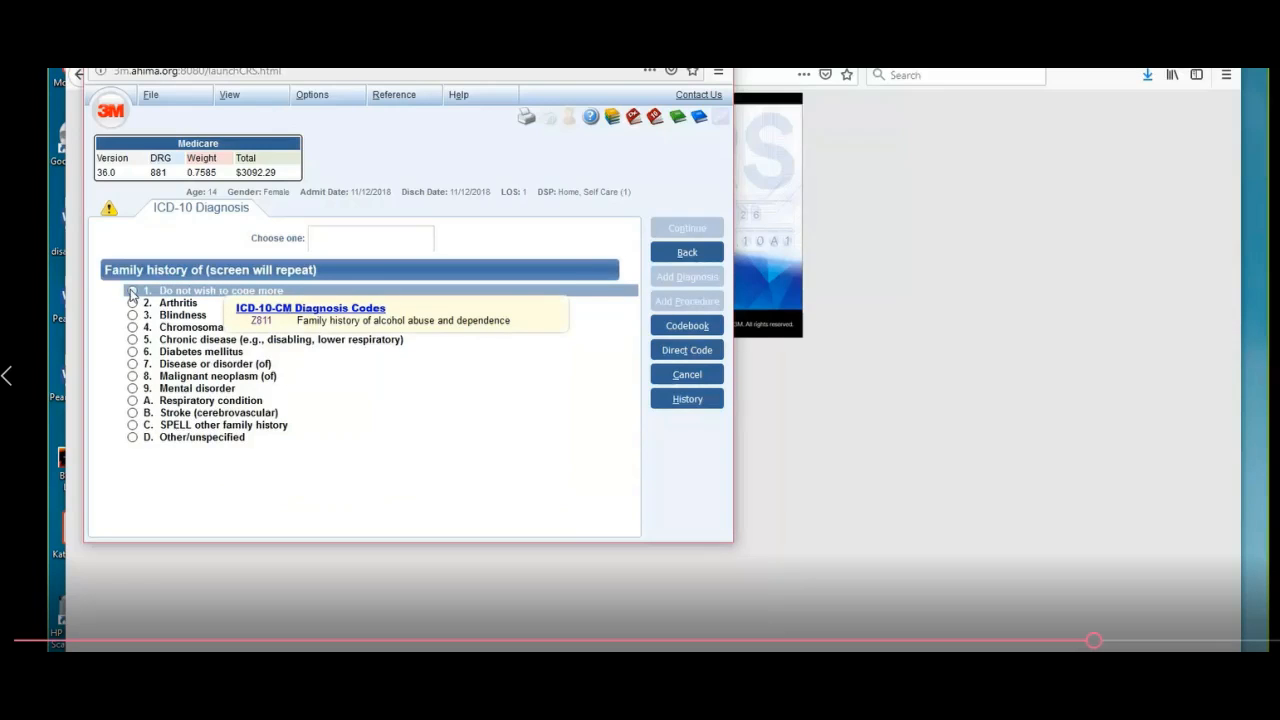
{"action": "left_click", "coordinate": [131, 292]}
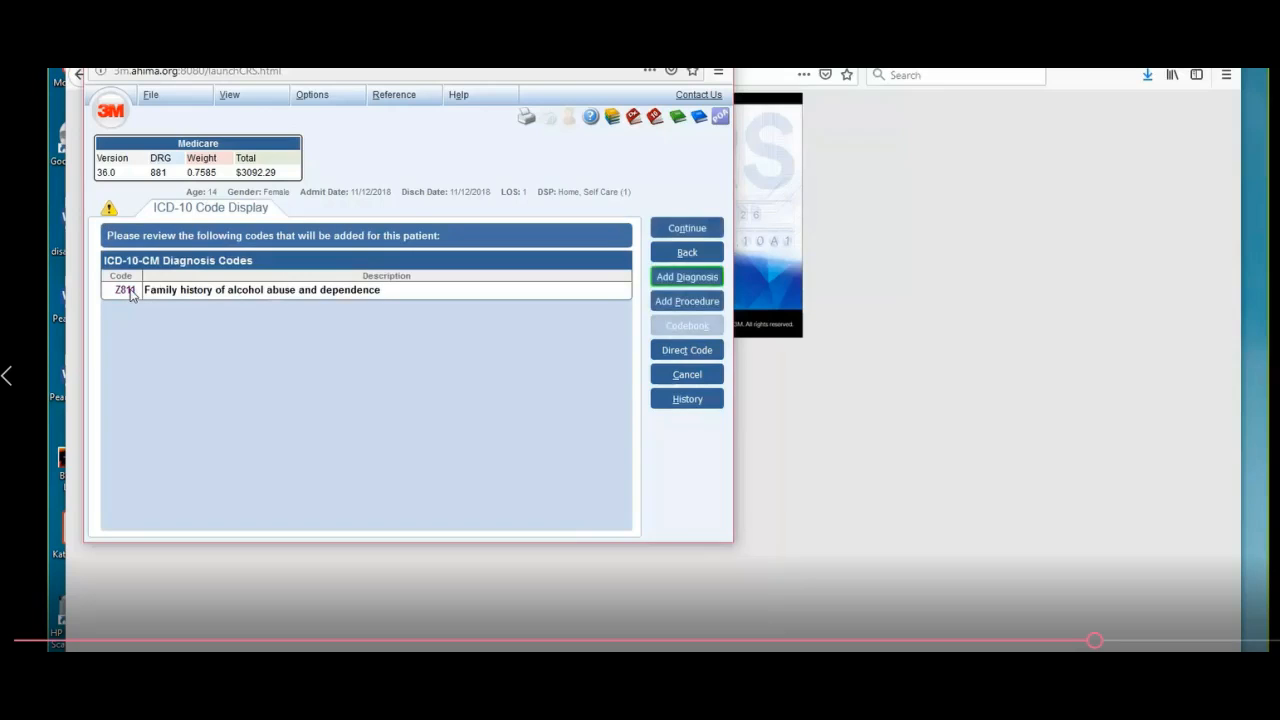
Step: Start another diagnosis by searching HISTO and selecting History, personal (of), and SPELL other history
{"action": "left_click", "coordinate": [686, 277]}
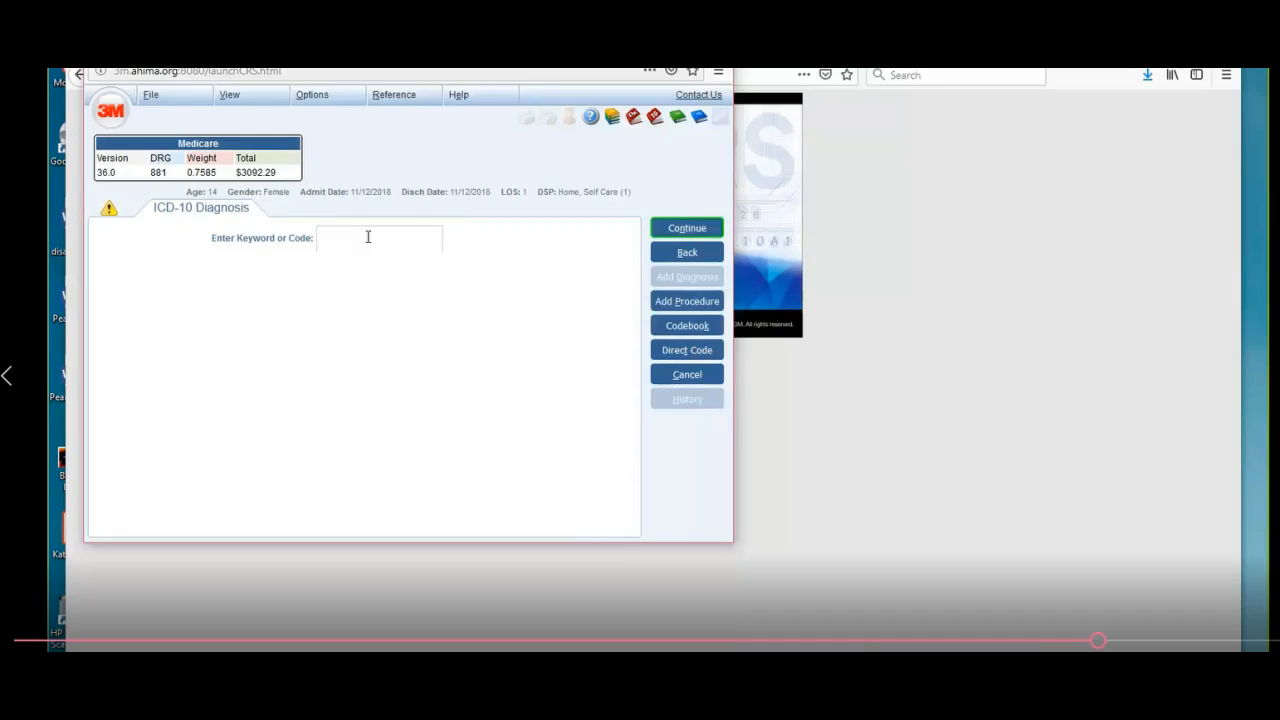
{"action": "type", "text": "HISTO"}
{"action": "key", "text": "Return"}
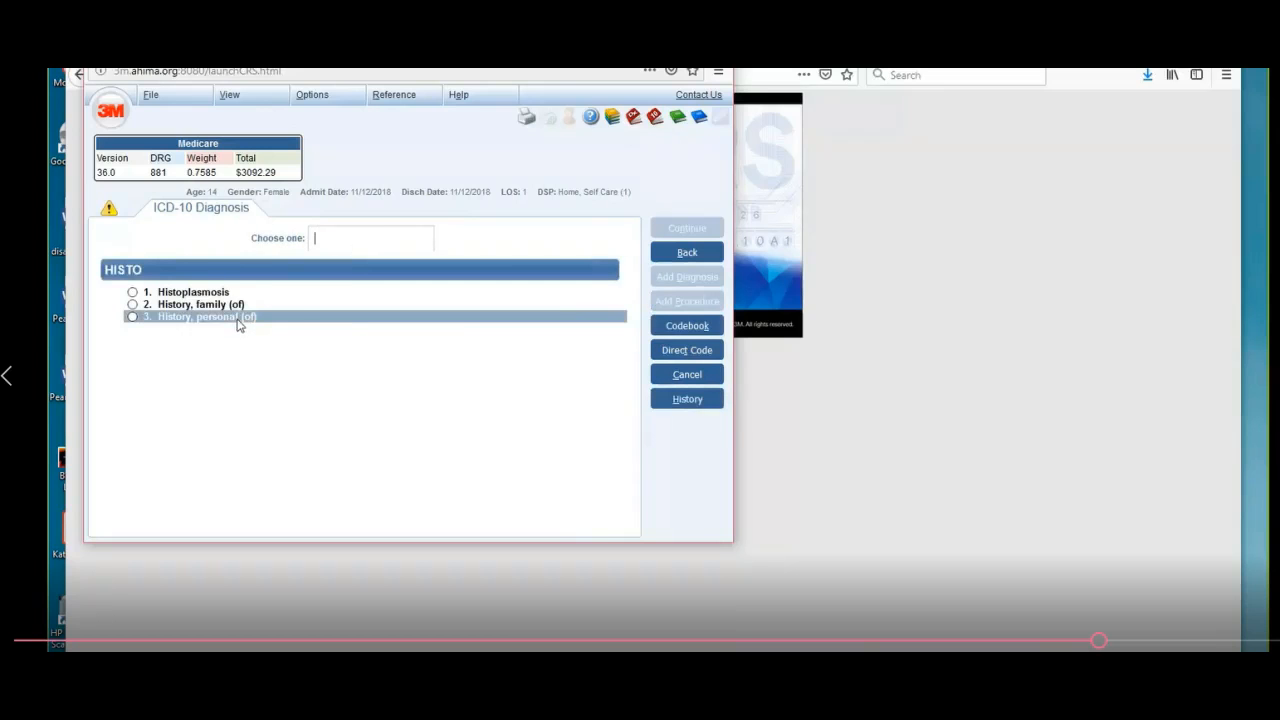
{"action": "mouse_move", "coordinate": [194, 326]}
{"action": "left_click", "coordinate": [133, 318]}
{"action": "mouse_move", "coordinate": [132, 318]}
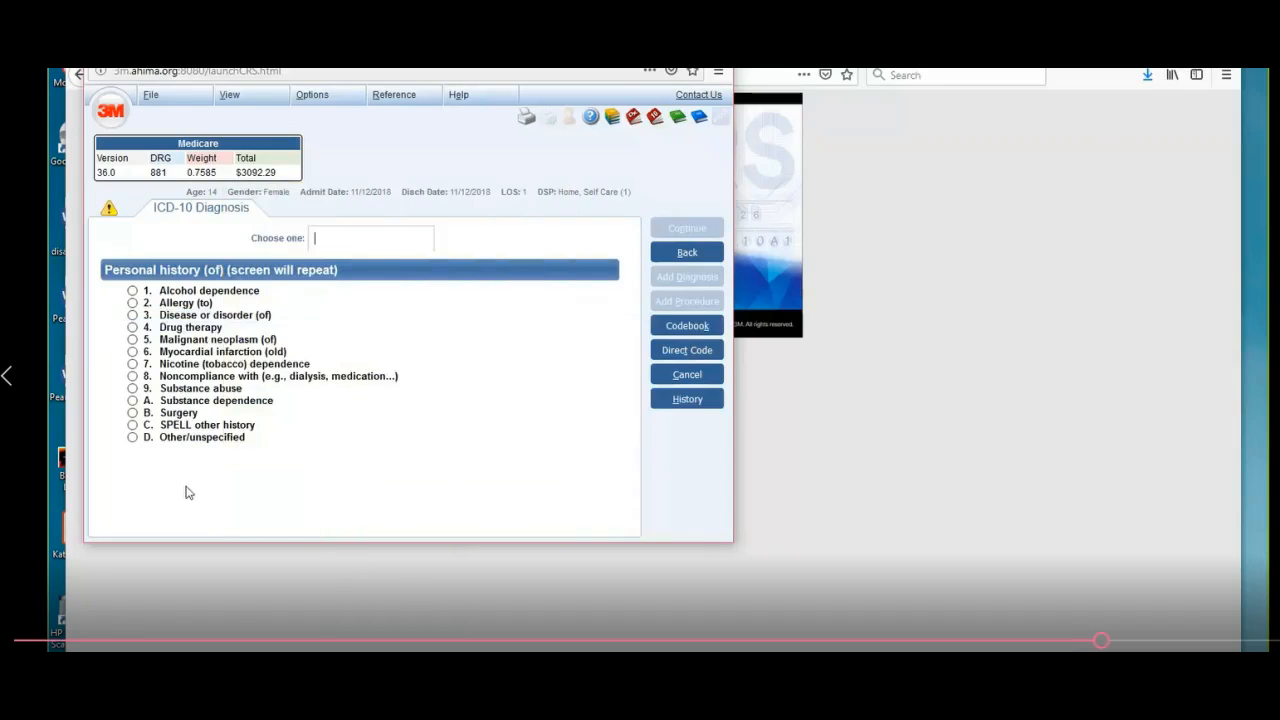
{"action": "left_click", "coordinate": [131, 427]}
Step: Try the keyword ST for the personal history and return to the keyword entry
{"action": "type", "text": "st"}
{"action": "key", "text": "Return"}
{"action": "mouse_move", "coordinate": [324, 320]}
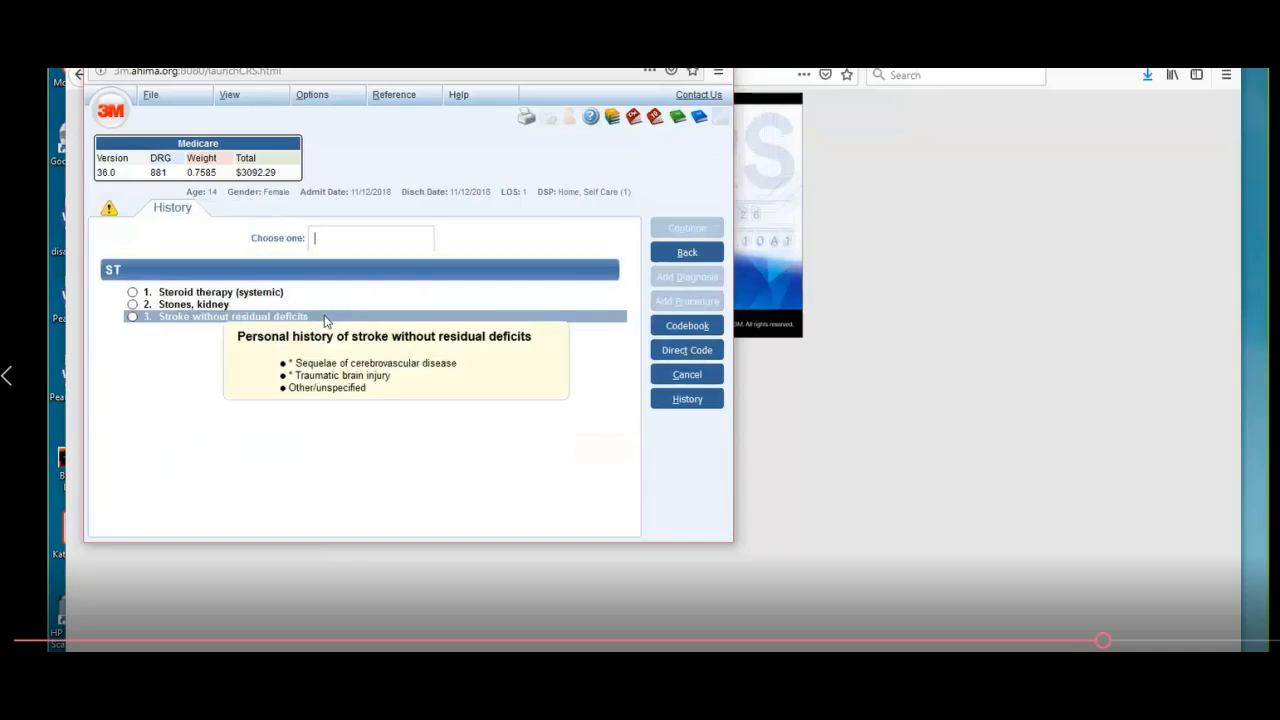
{"action": "left_click", "coordinate": [324, 318]}
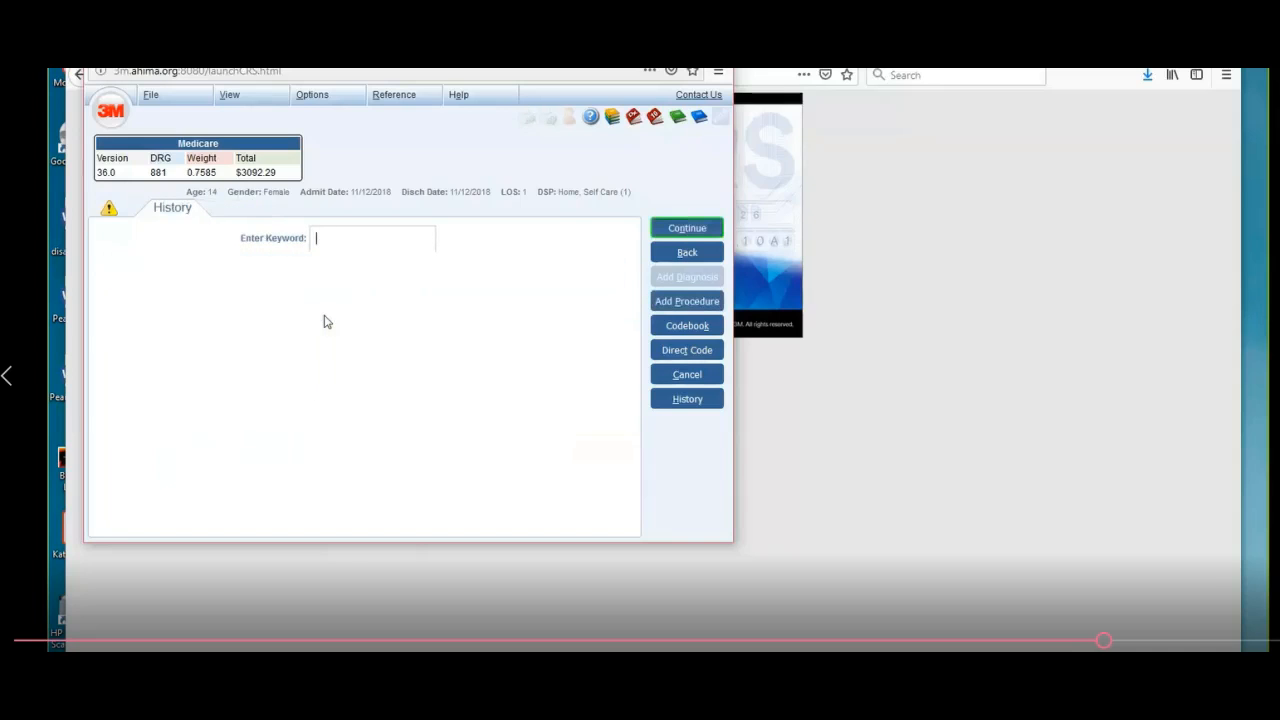
Step: Try the keyword RE for the personal history
{"action": "type", "text": "re"}
{"action": "key", "text": "Return"}
{"action": "mouse_move", "coordinate": [324, 320]}
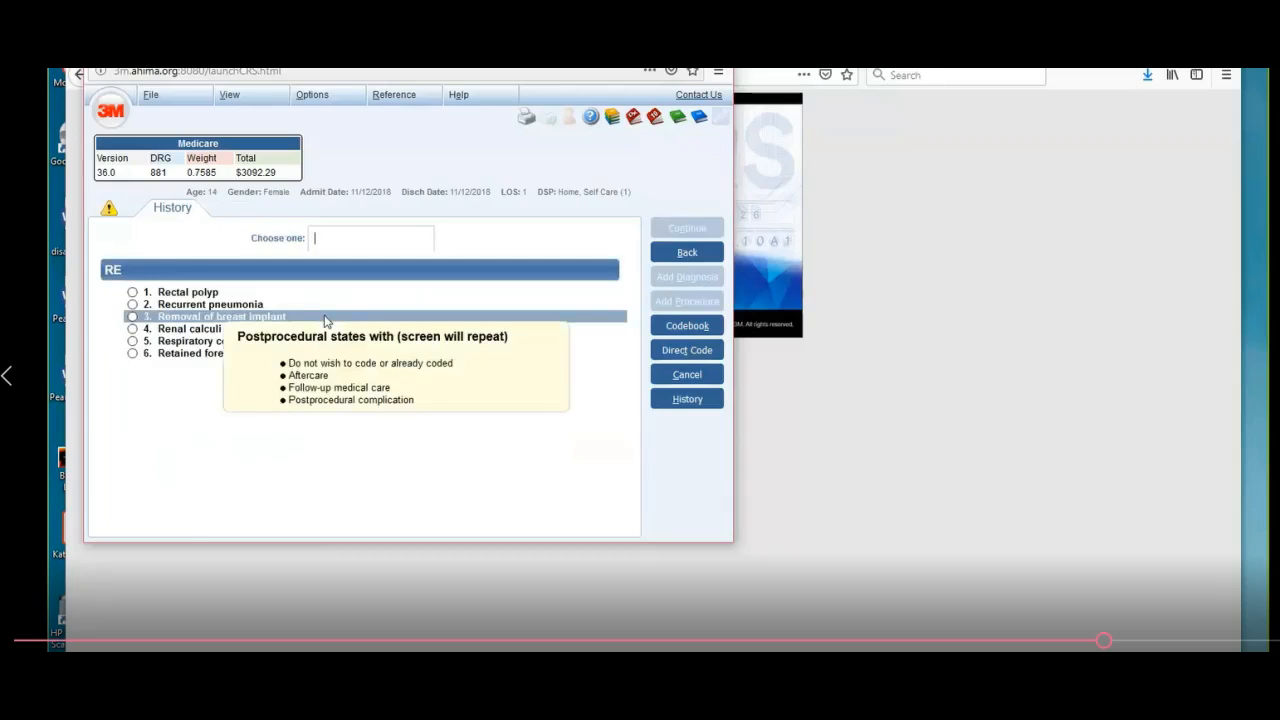
{"action": "left_click", "coordinate": [324, 318]}
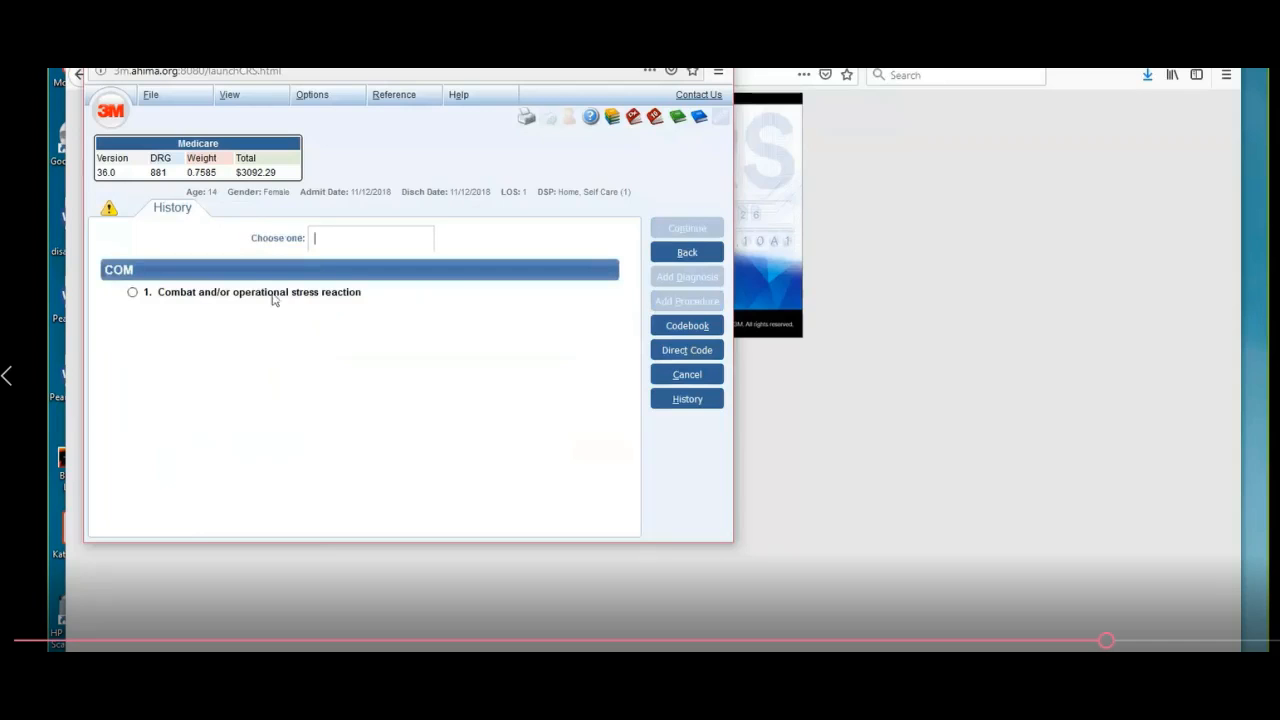
Step: Under the keyword COM, choose Combat and/or operational stress reaction and answer No to follow-up examination after treatment
{"action": "mouse_move", "coordinate": [200, 297]}
{"action": "mouse_move", "coordinate": [131, 296]}
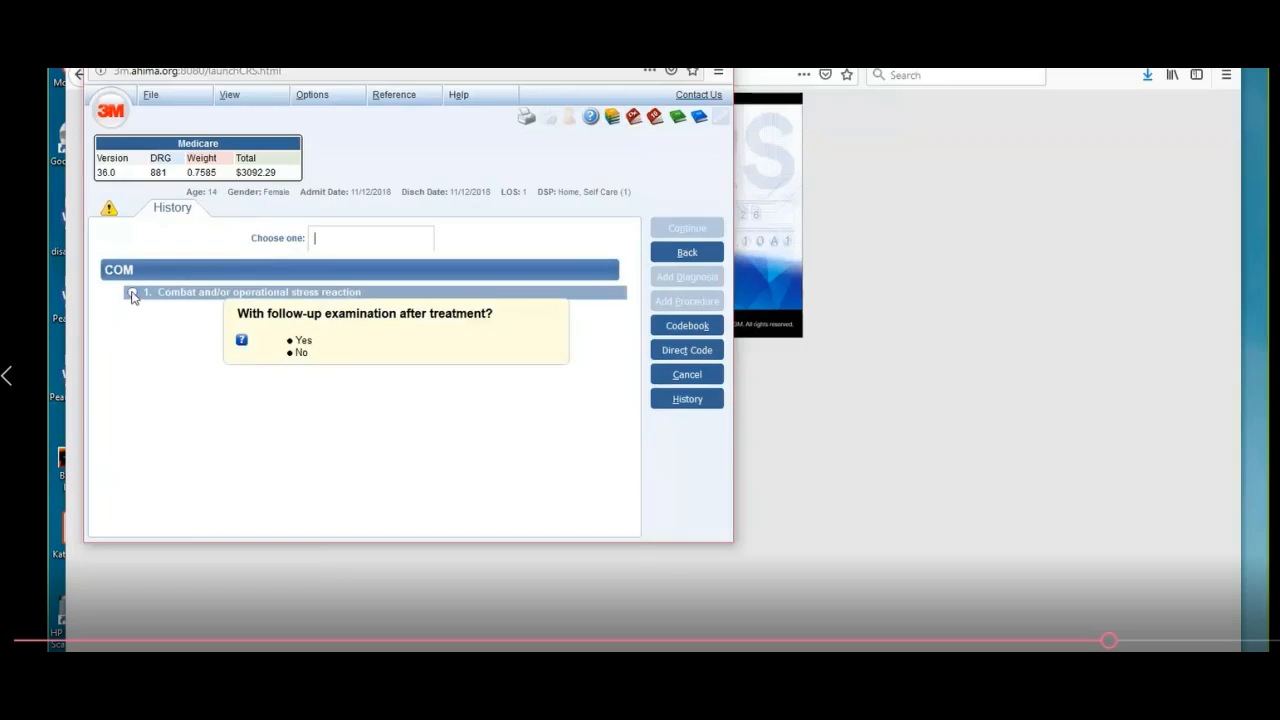
{"action": "left_click", "coordinate": [131, 296]}
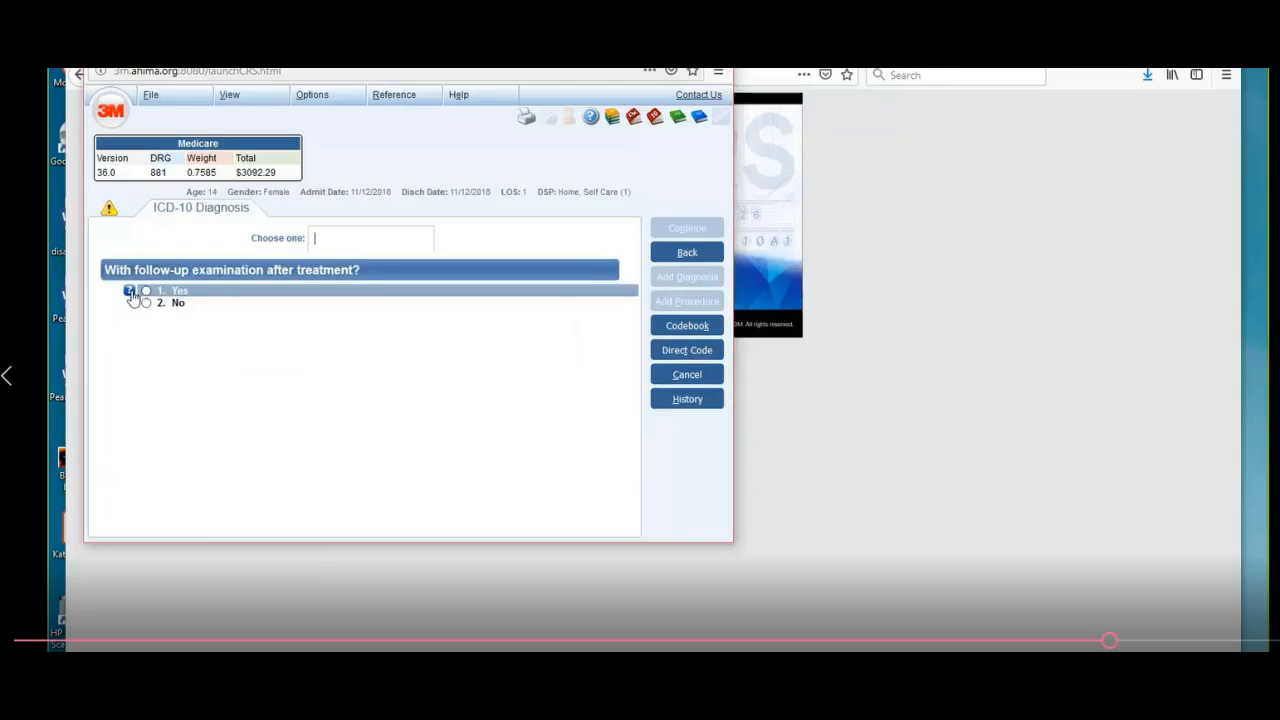
{"action": "mouse_move", "coordinate": [131, 298]}
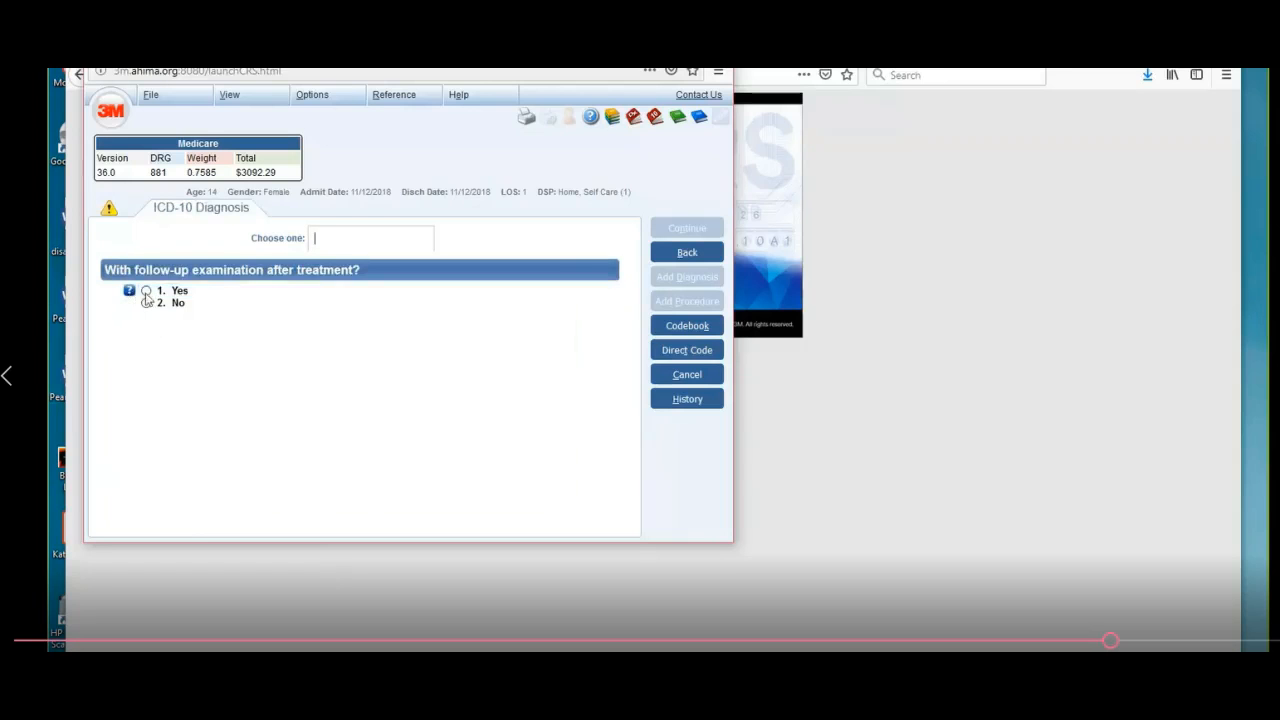
{"action": "left_click", "coordinate": [148, 310]}
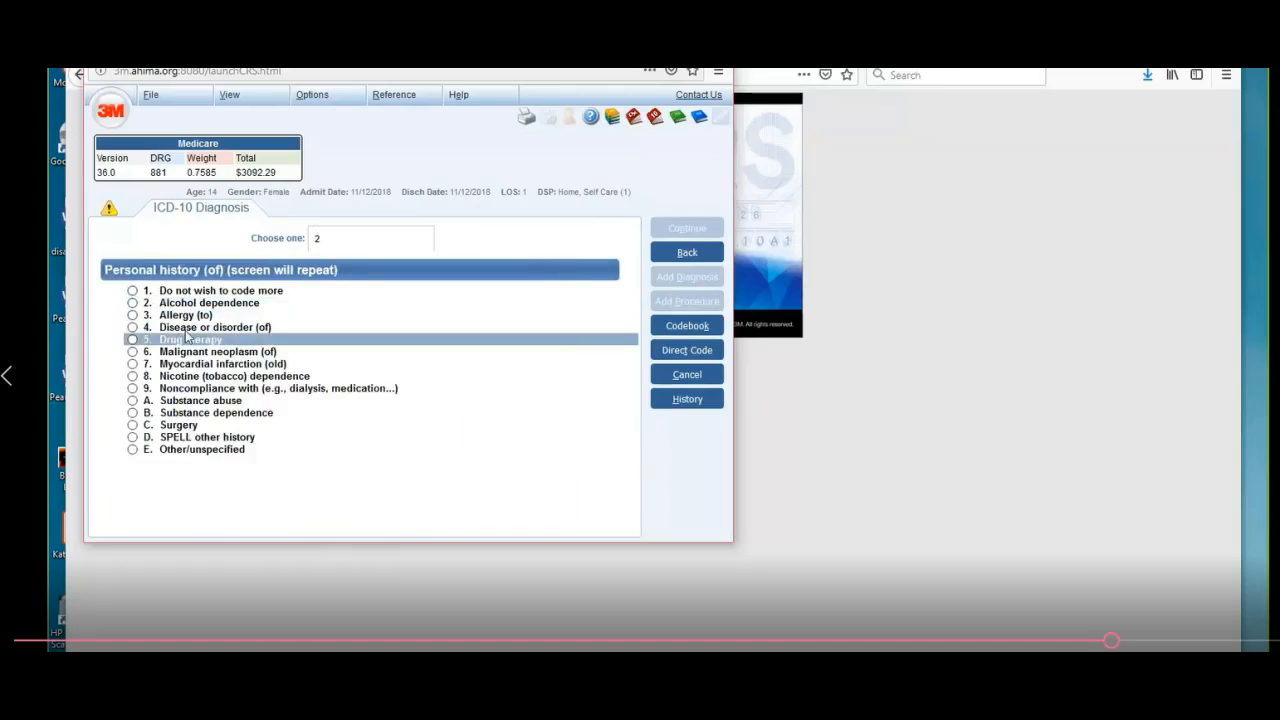
Step: Finish the personal history with Do not wish to code more, add code Z8651 to the patient, and review the ICD-10 summary
{"action": "mouse_move", "coordinate": [135, 291]}
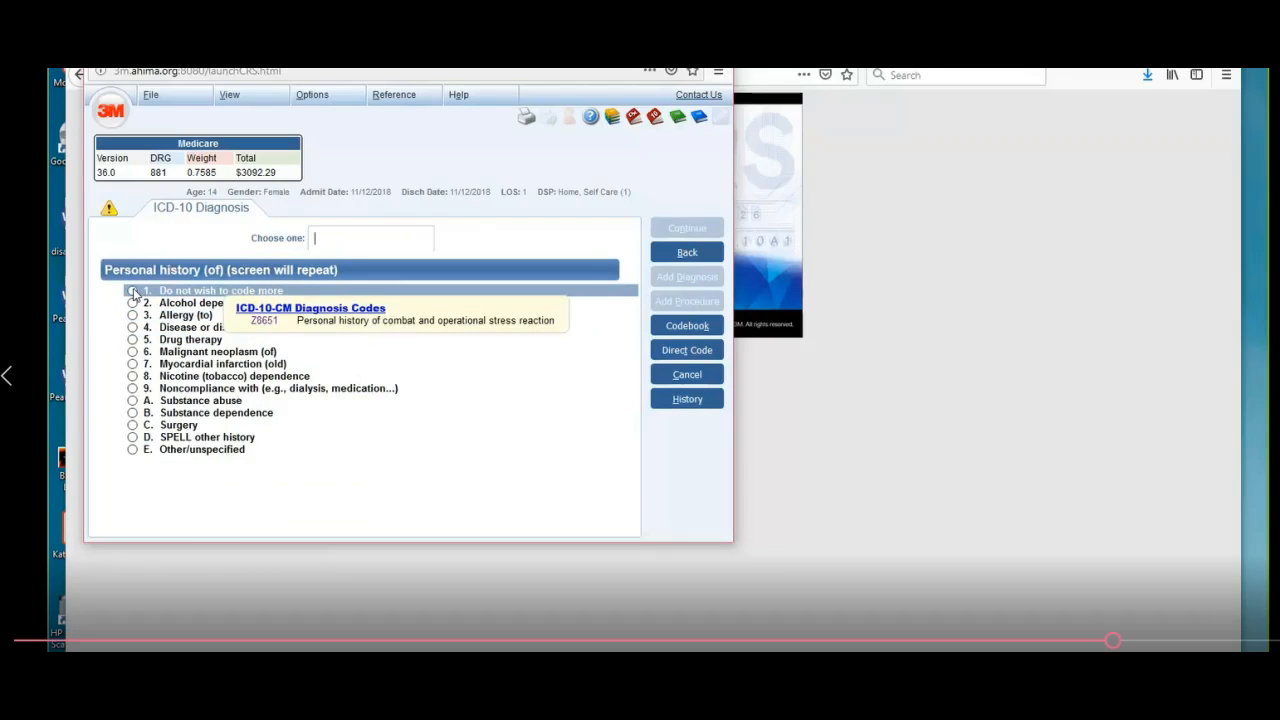
{"action": "left_click", "coordinate": [135, 291]}
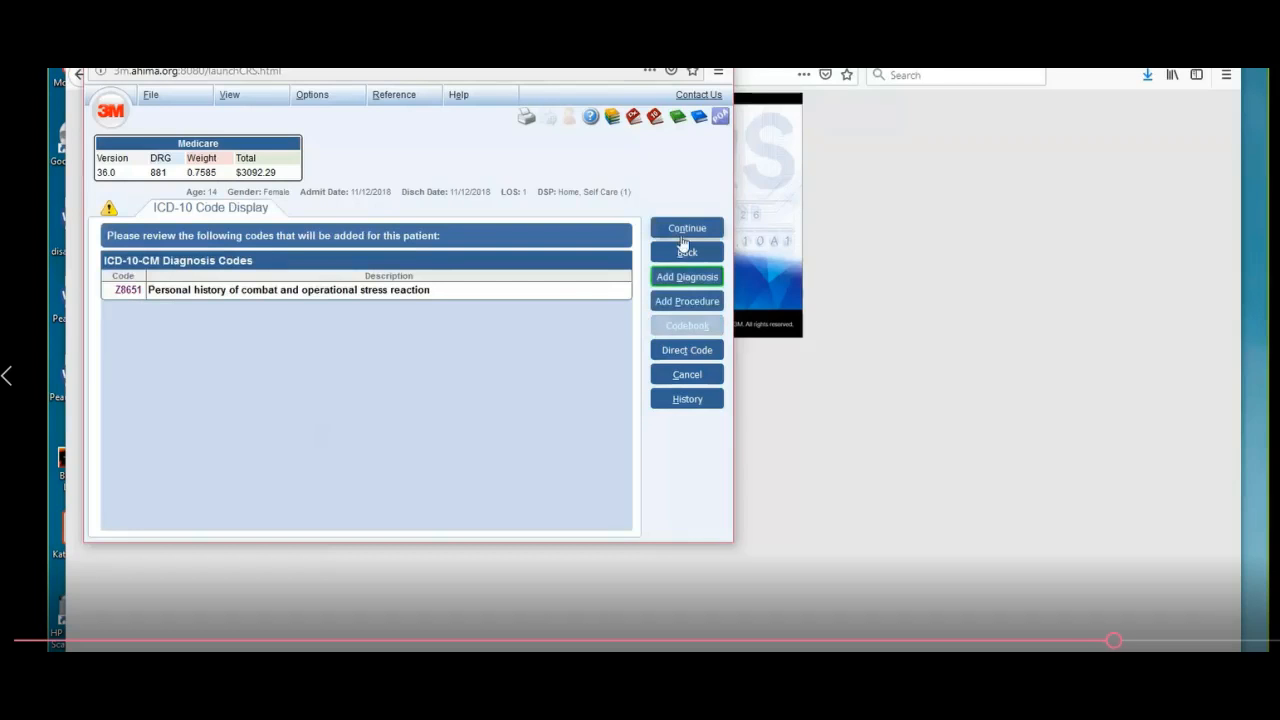
{"action": "left_click", "coordinate": [685, 230]}
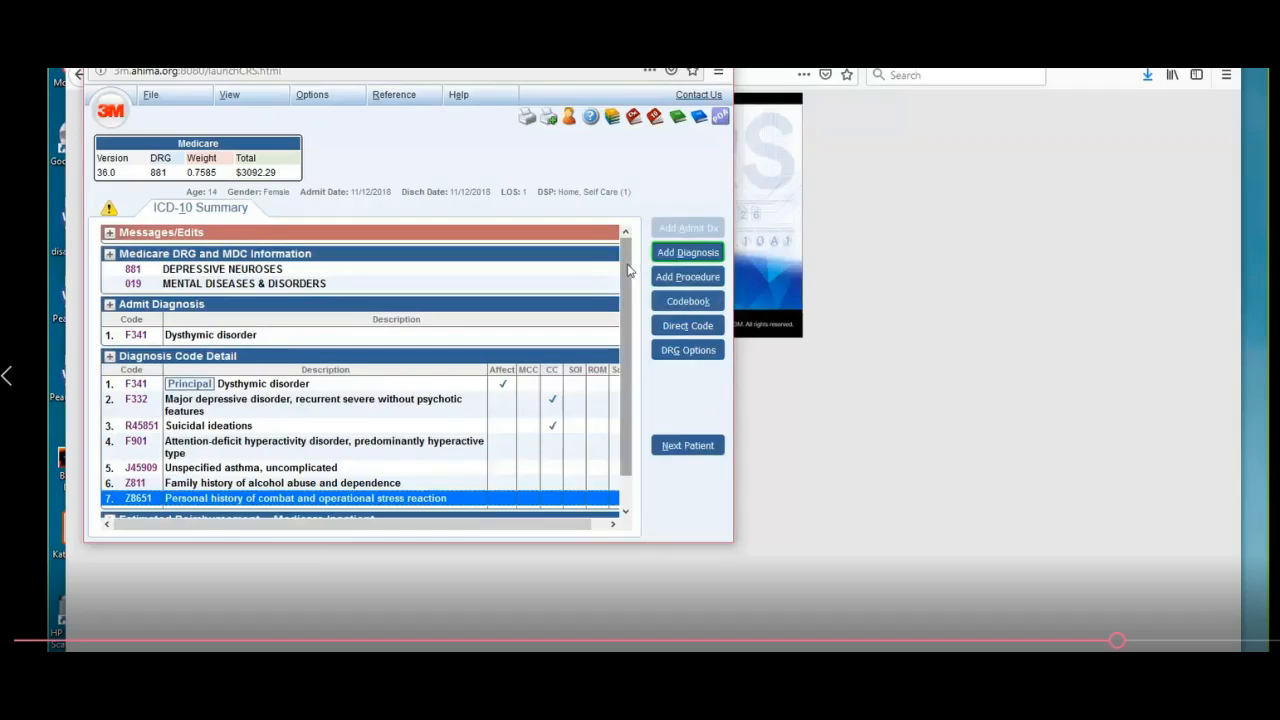
{"action": "scroll", "coordinate": [629, 272], "scroll_direction": "down", "scroll_amount": 1}
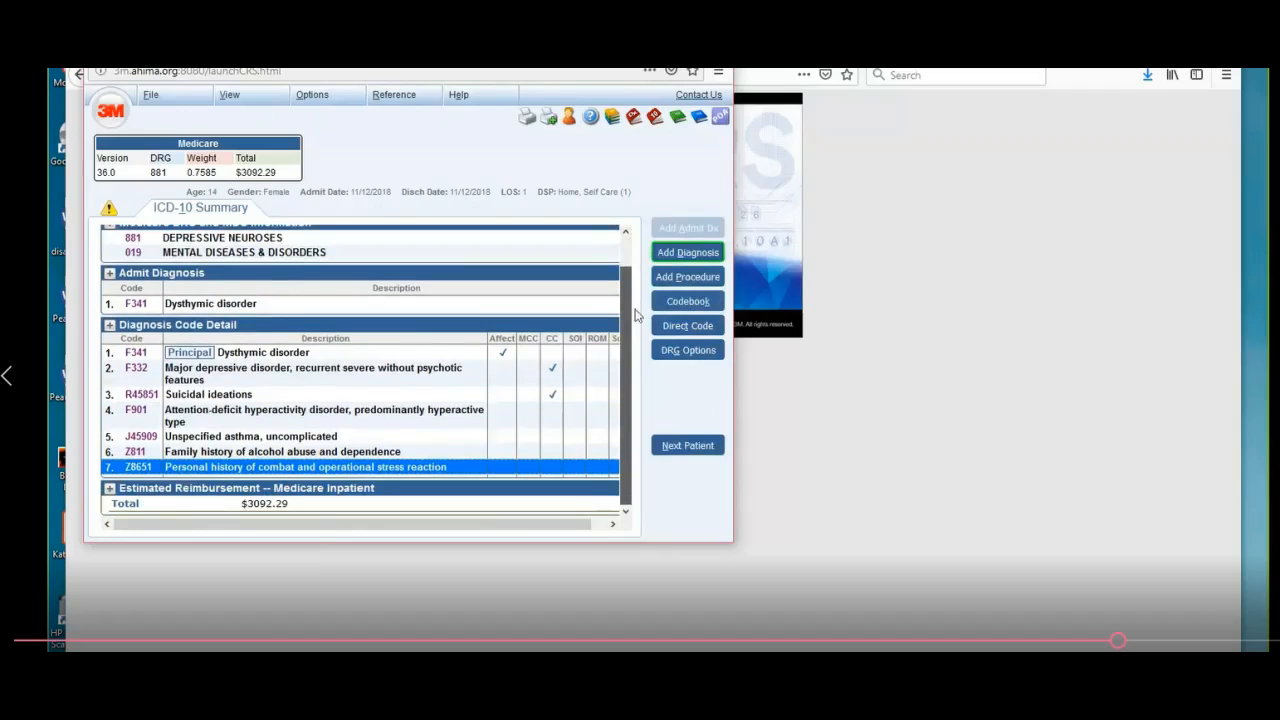